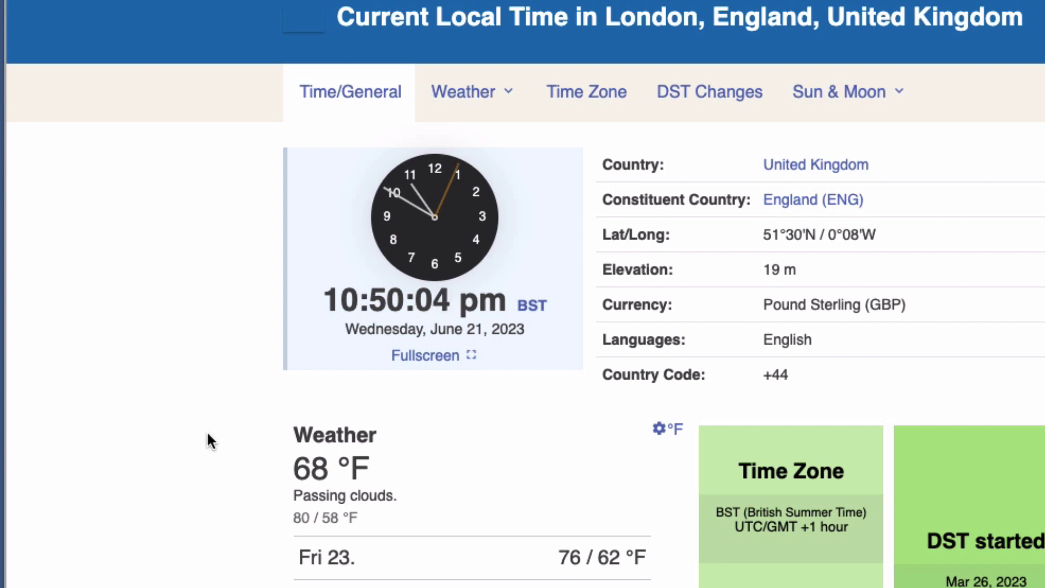
- Find London's sunrise 4:43 am at 49° and sunset 9:21 pm at 311°, then return to the spreadsheet
scroll(205, 444, "down", 6)
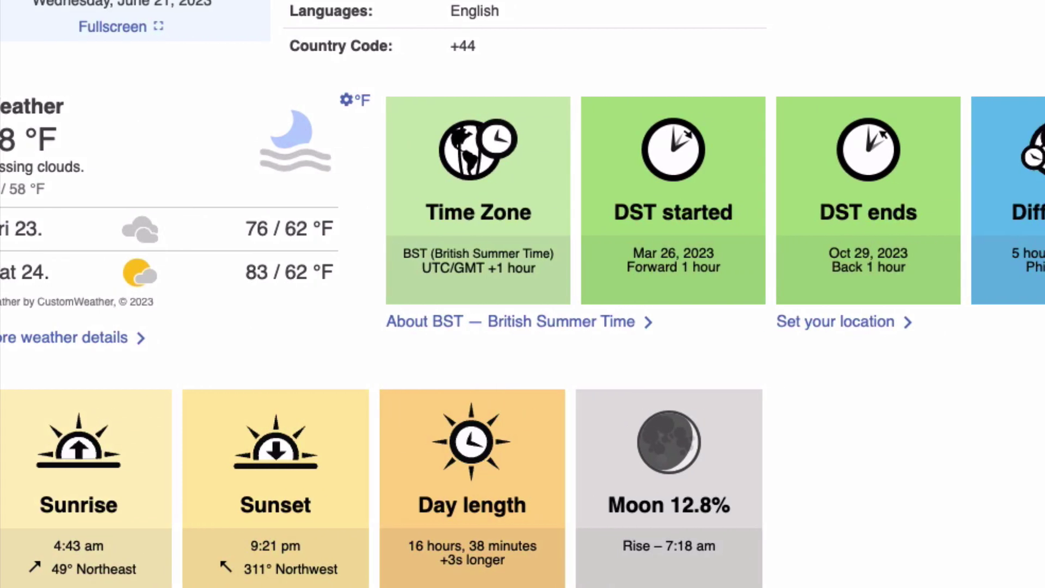
key("super+Tab")
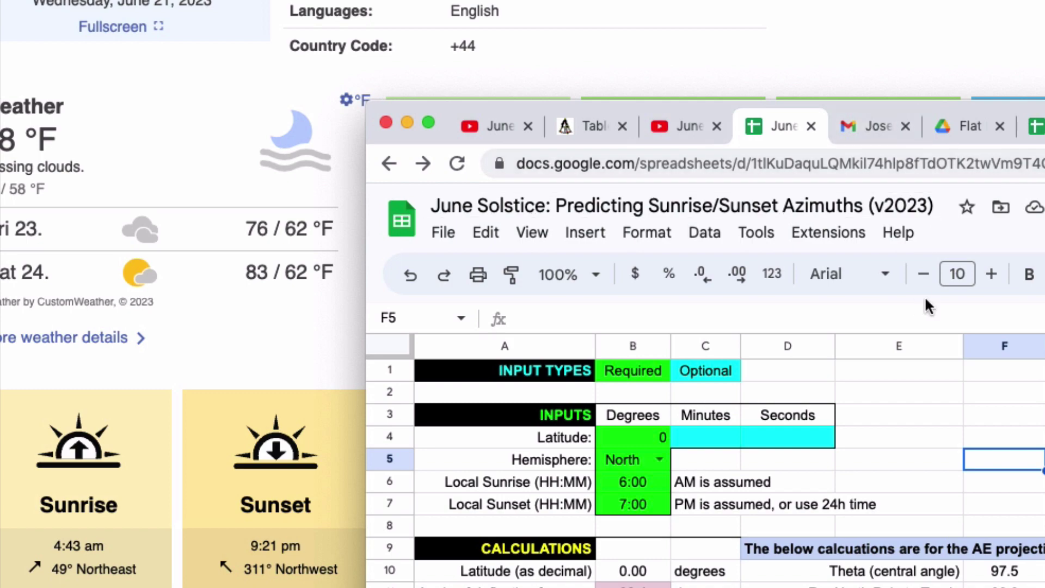
- Enter London's local sunrise 4:43 in B6 and local sunset 9:21 in B7
left_click(651, 482)
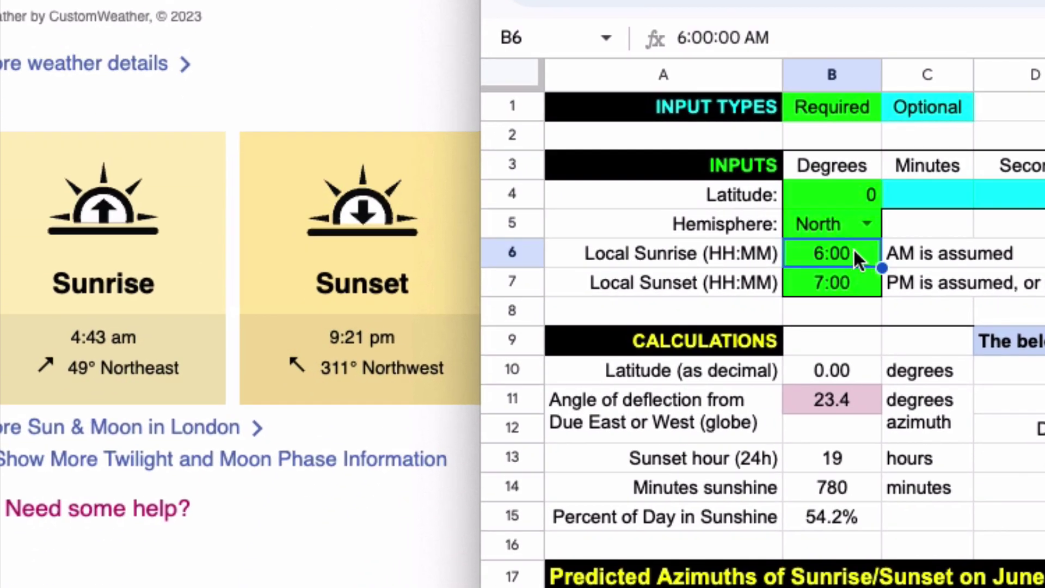
double_click(854, 254)
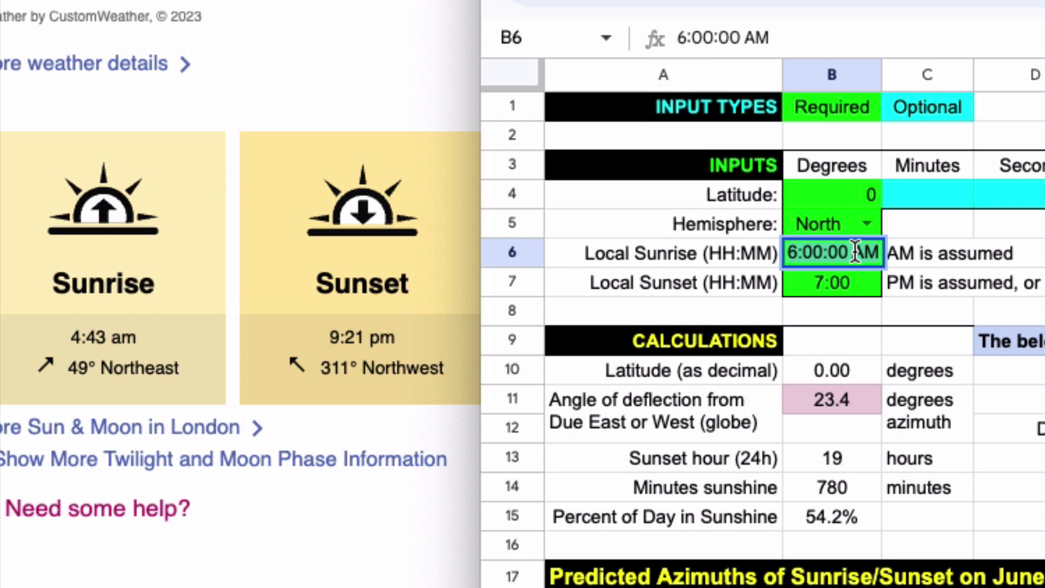
type("4:43")
key("Return")
type("9:21")
key("Return")
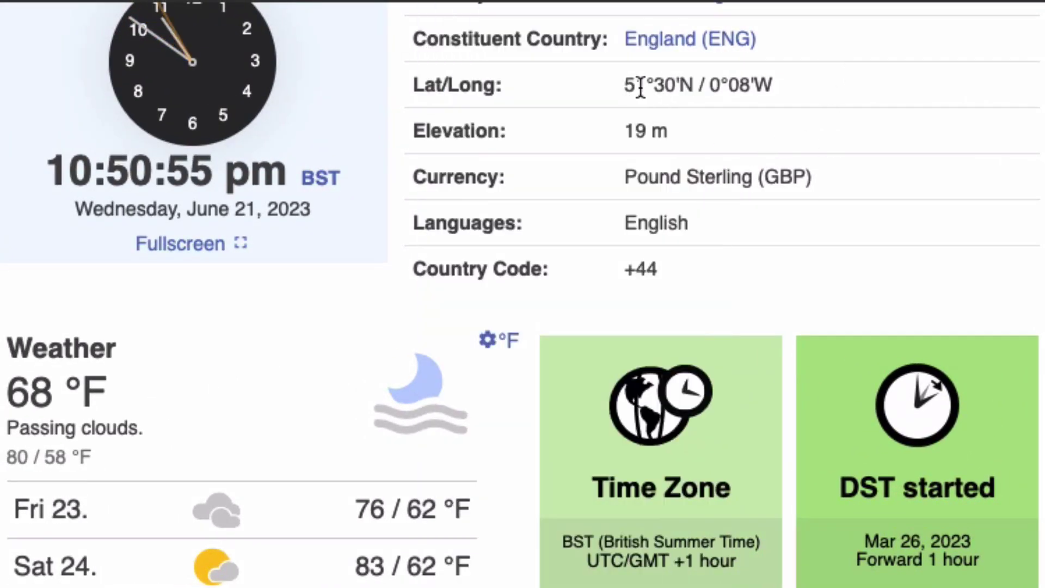
- Read London's latitude of 51°30'N, then select latitude cell B4 in the spreadsheet
mouse_move(630, 86)
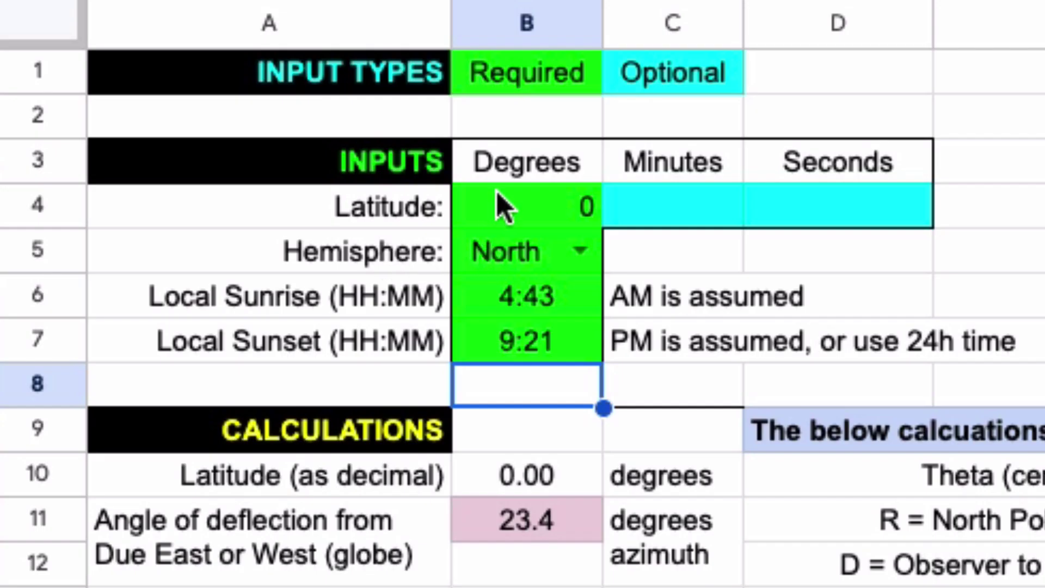
left_click(505, 208)
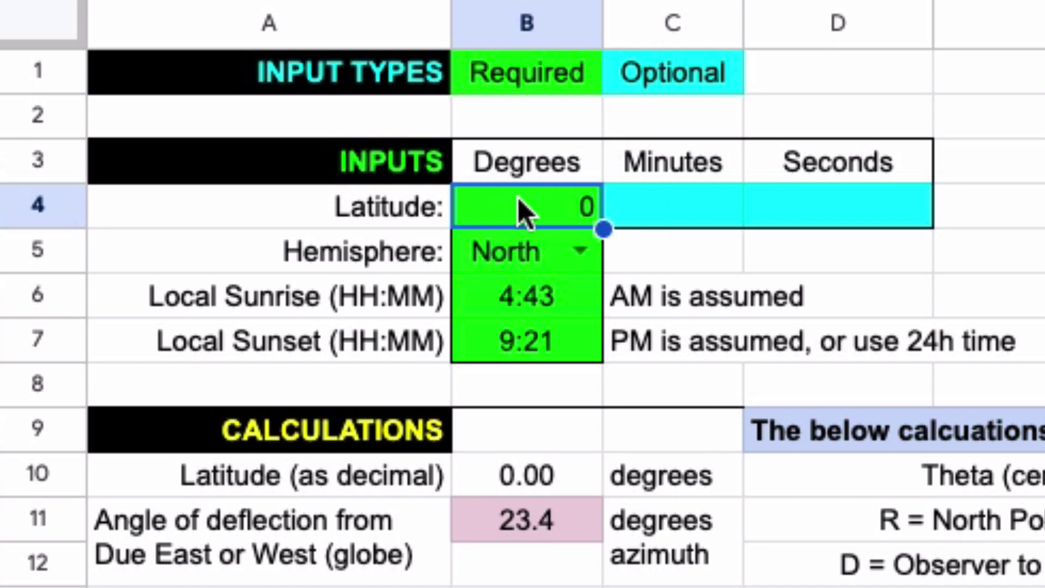
- Enter latitude 51 degrees in B4 and 30 minutes in C4
type("51")
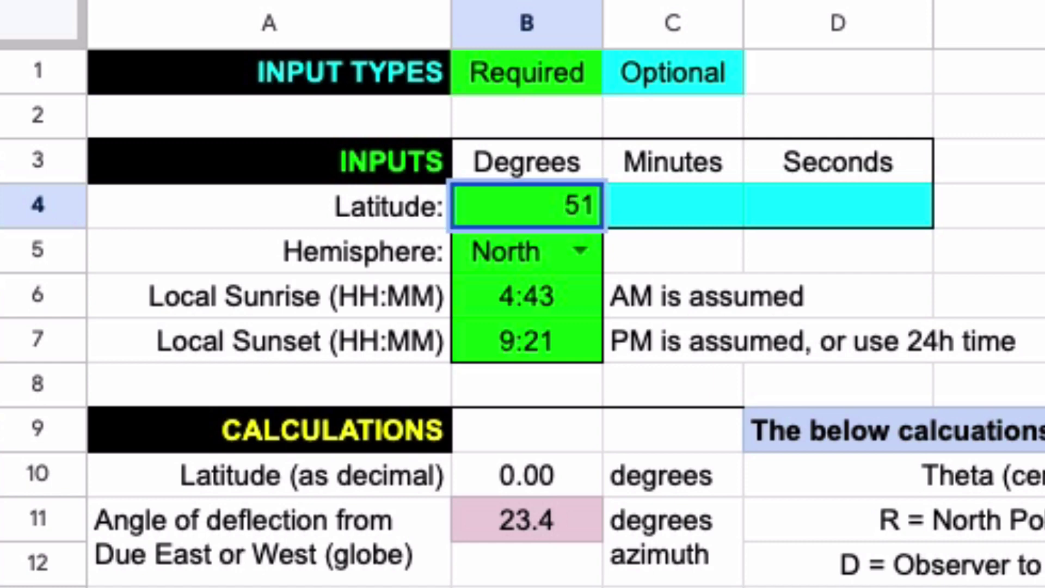
key("Tab")
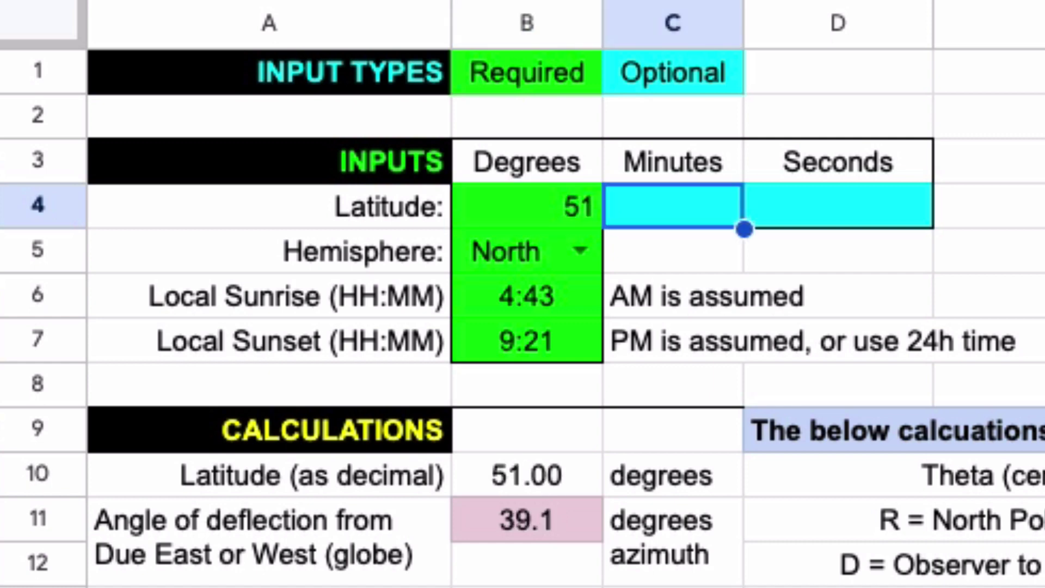
type("30")
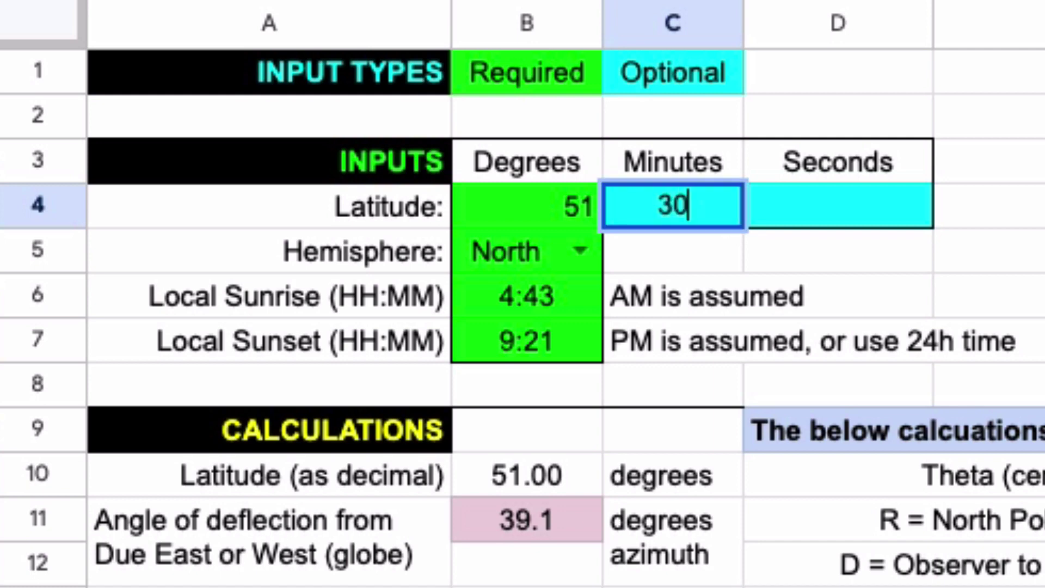
key("Tab")
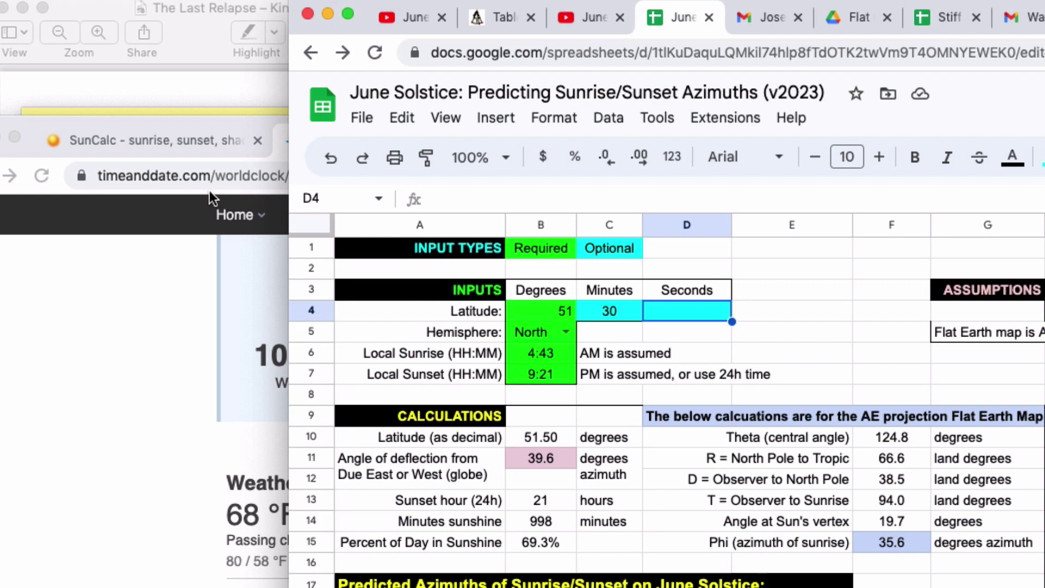
- Replace SunCalc's location Quito with London, Greater London, England
left_click(189, 136)
left_click_drag(600, 145, 662, 11)
left_click(195, 170)
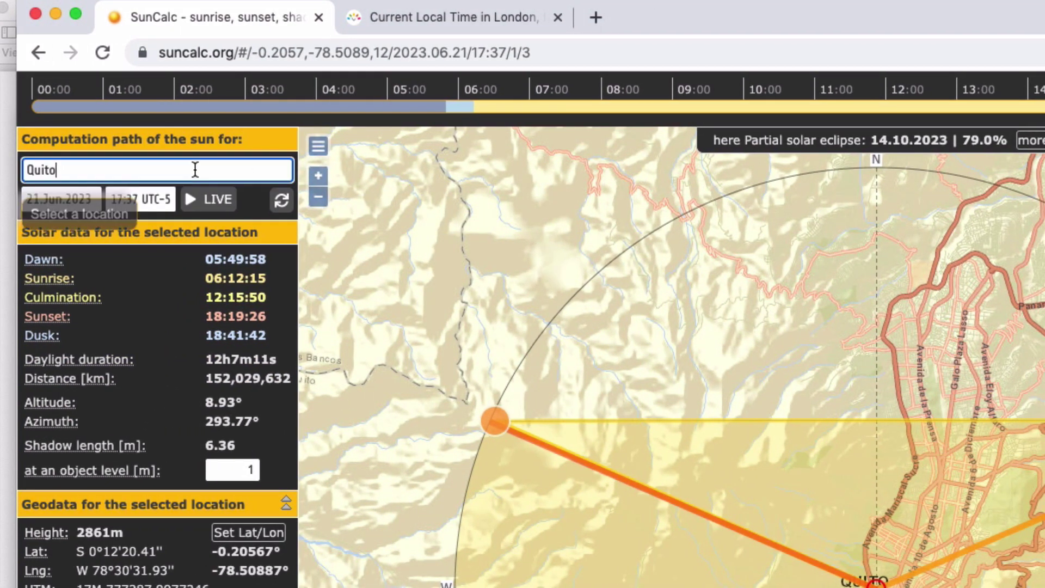
double_click(196, 170)
type("london")
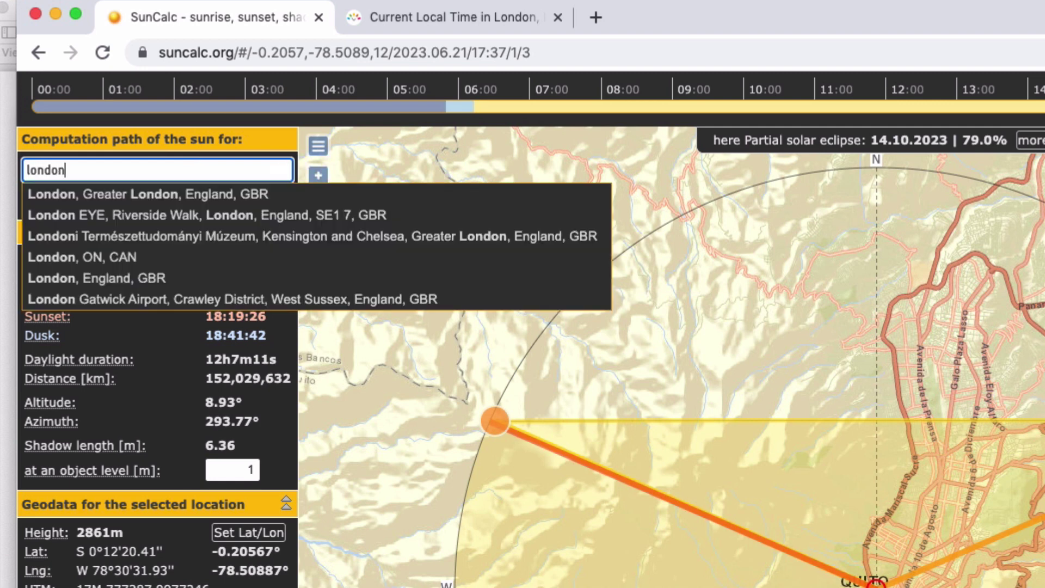
left_click(240, 196)
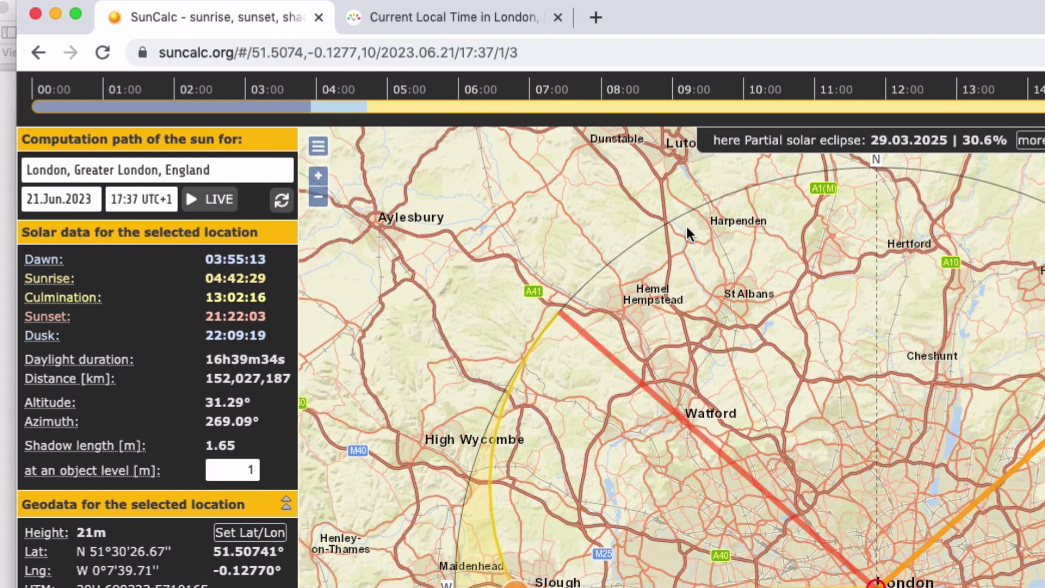
left_click(525, 1)
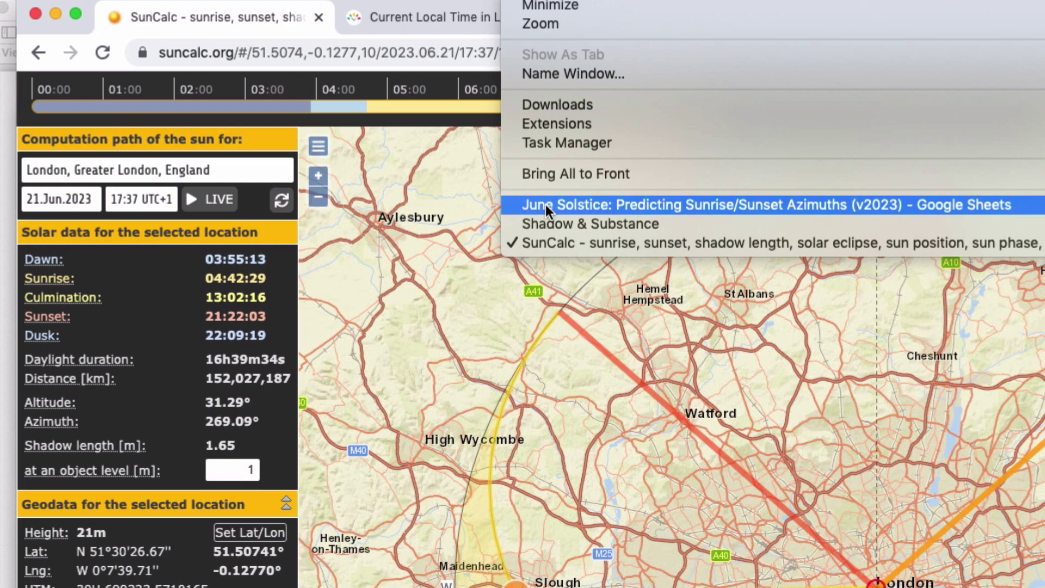
- Compare SunCalc's London sunrise azimuth 48.79° and sunset azimuth 311.21° with the spreadsheet predictions
left_click(546, 207)
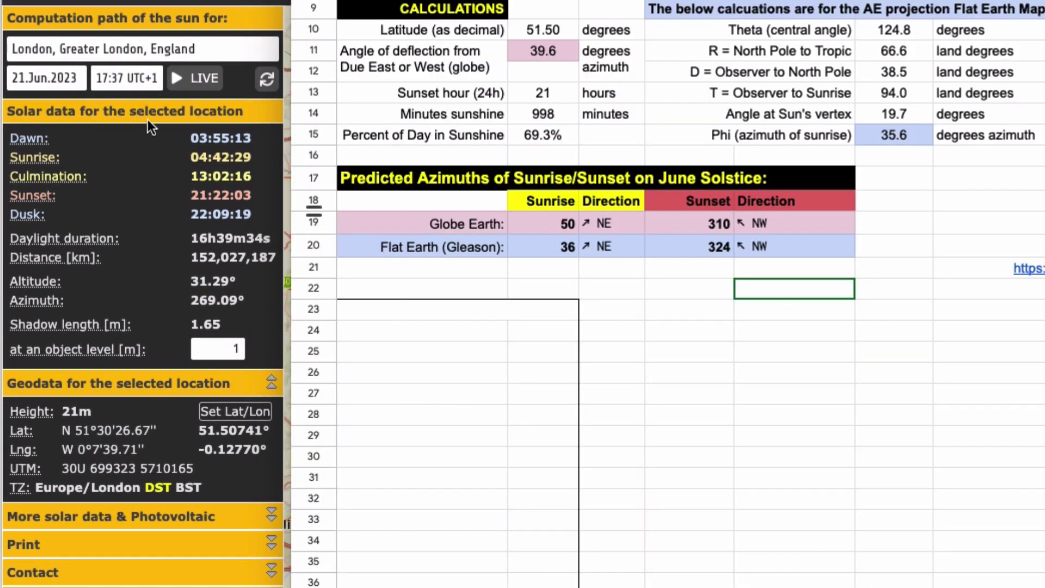
left_click(148, 124)
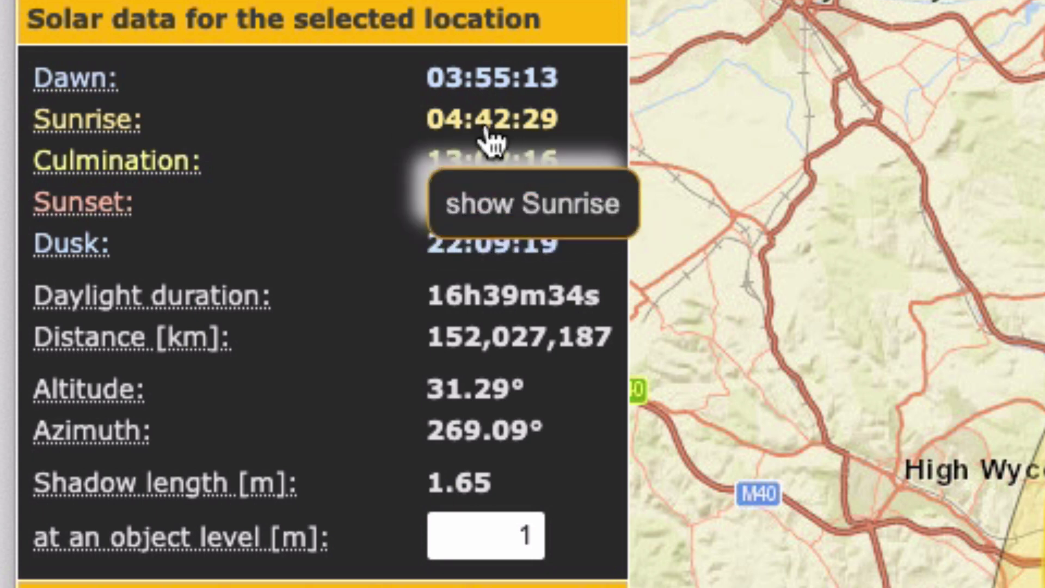
left_click(487, 134)
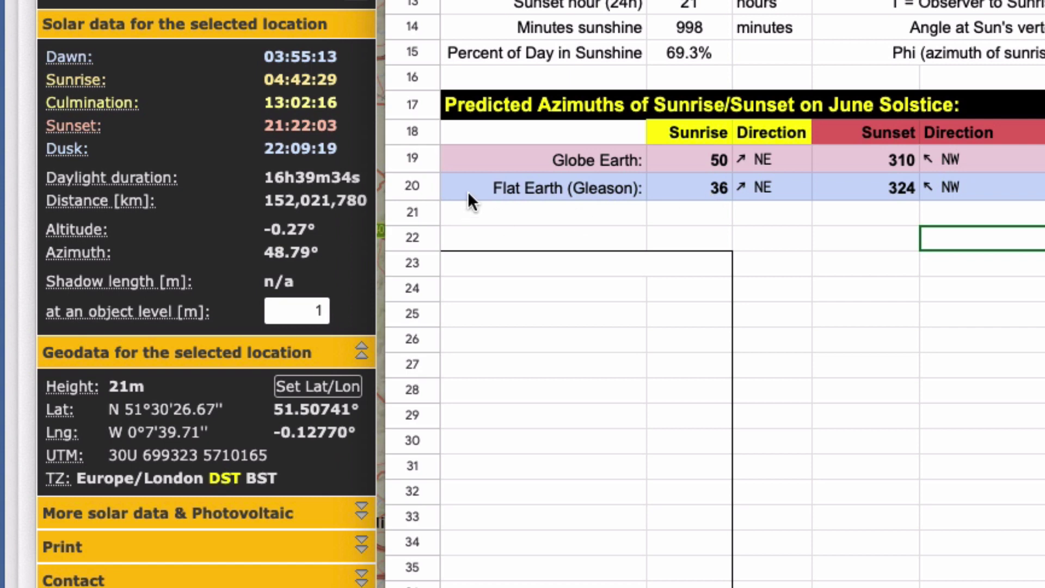
left_click(297, 131)
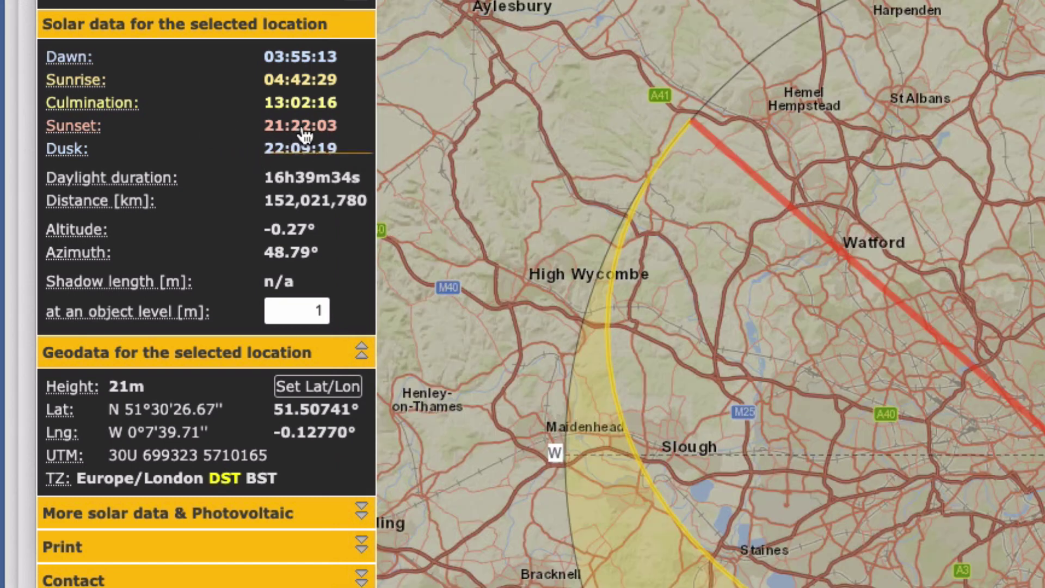
left_click(301, 139)
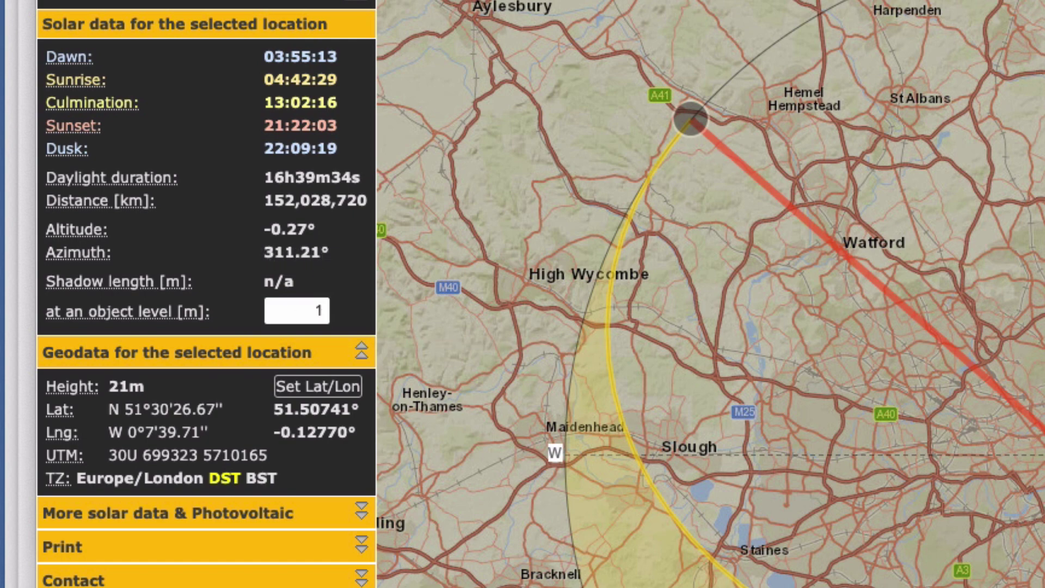
key("super+Tab")
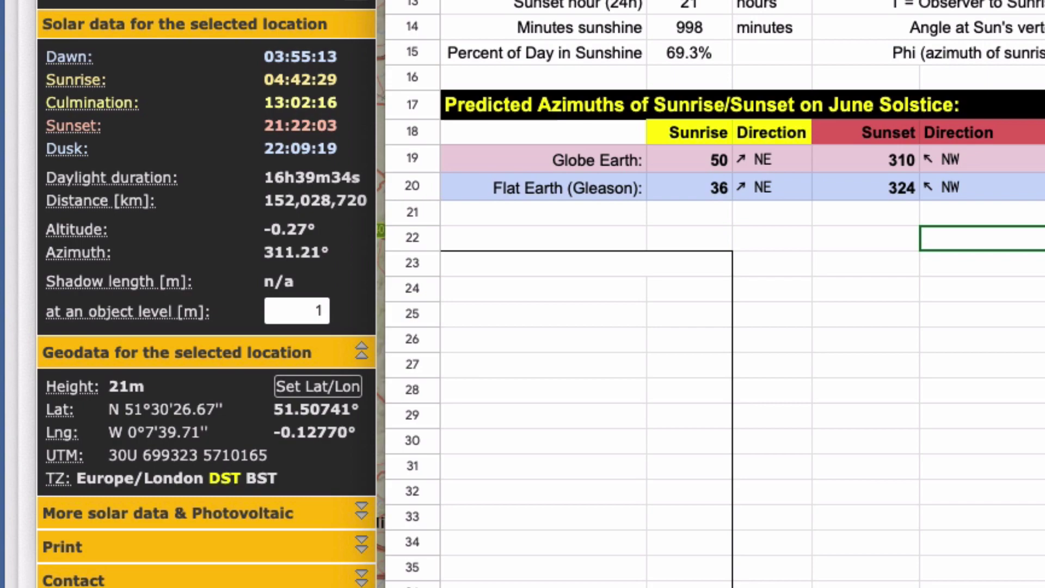
key("super+Tab")
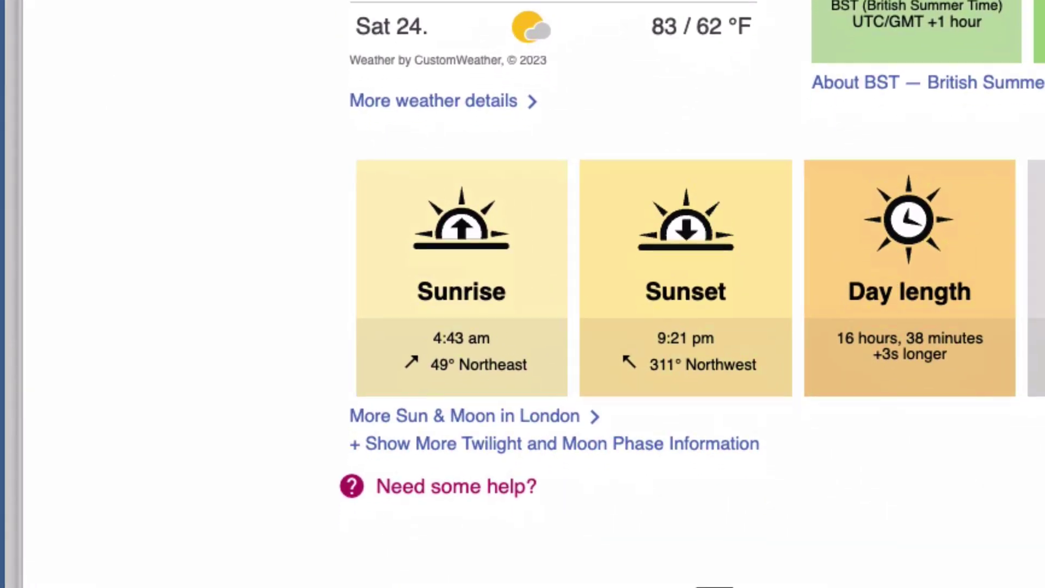
- Search timeanddate.com for Sydney, New South Wales, Australia, showing latitude 33°52'S
scroll(414, 294, "down", 5)
scroll(371, 294, "up", 10)
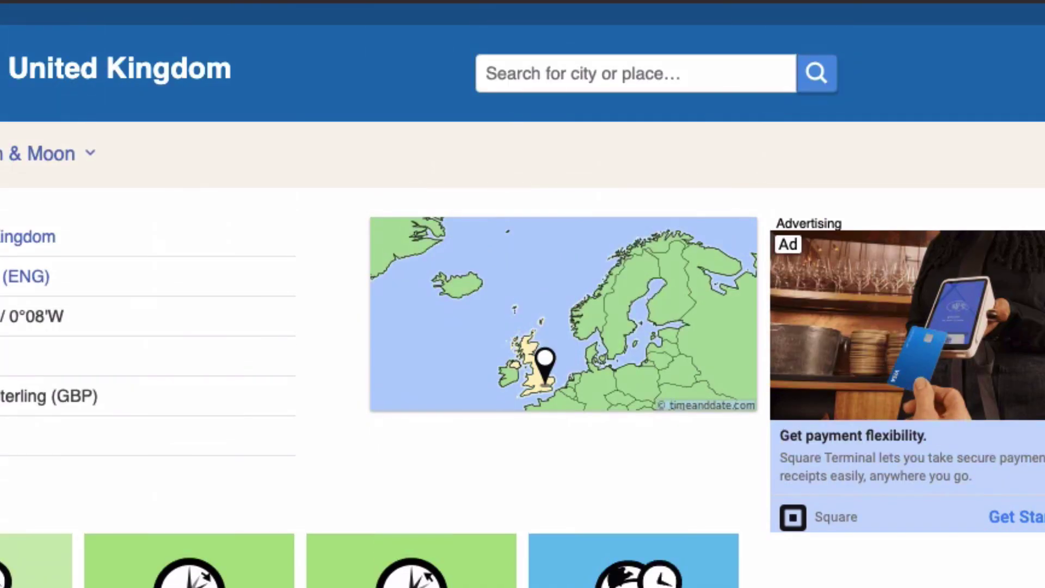
left_click(649, 72)
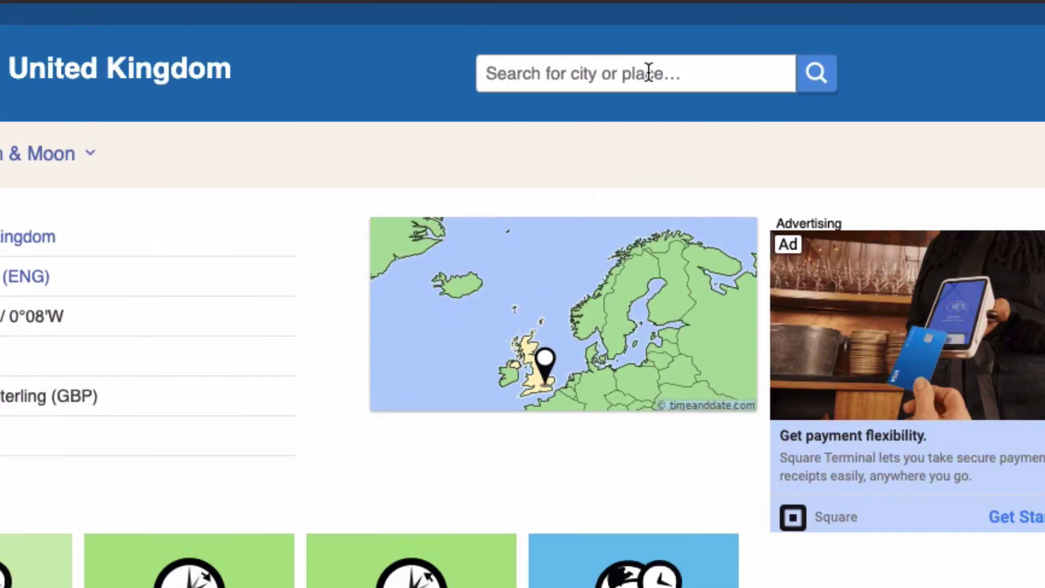
type("sydne")
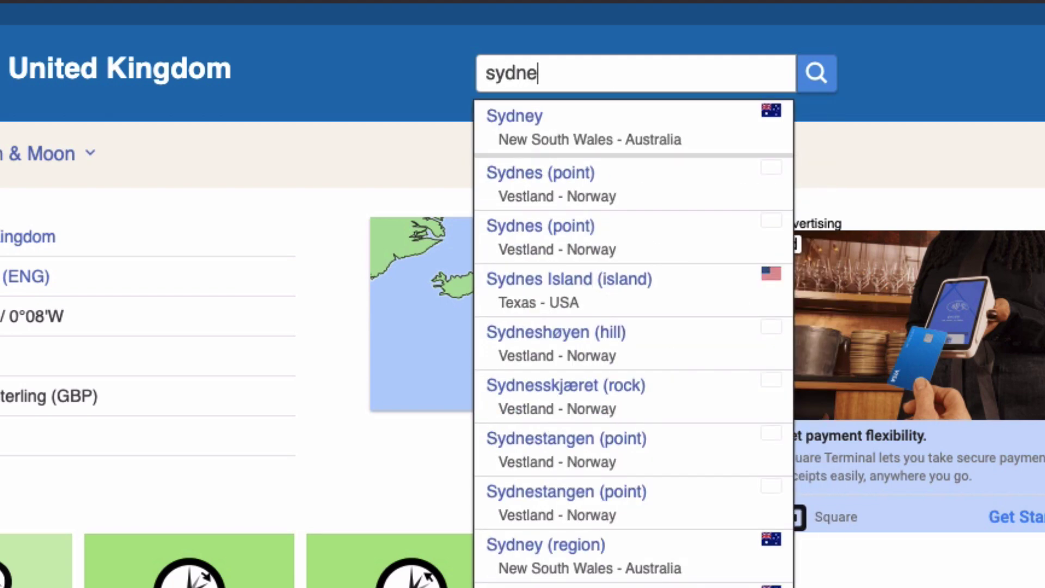
left_click(496, 135)
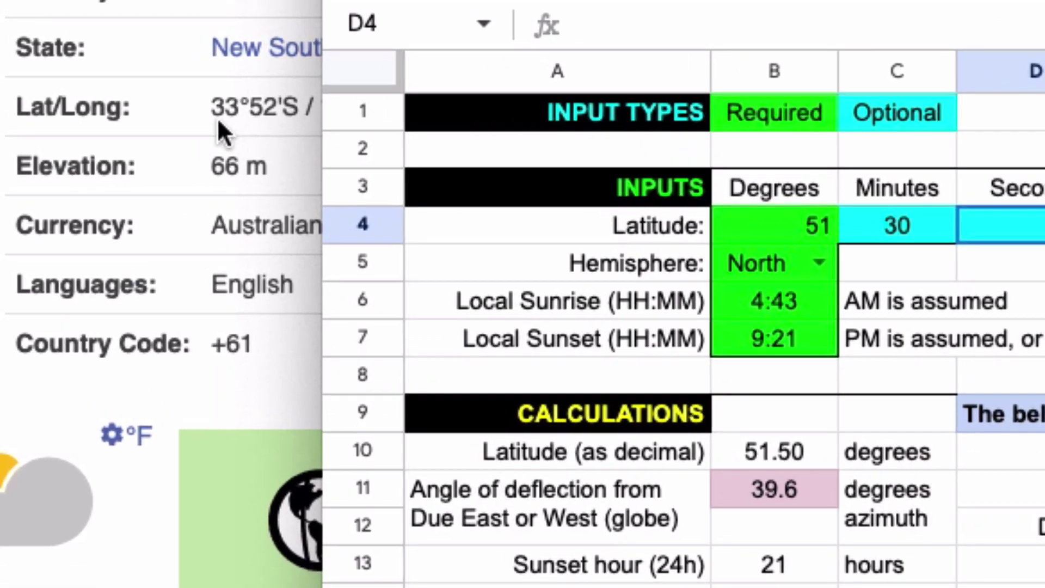
- Set the latitude to 33° 52' with South chosen in the B5 Hemisphere dropdown
left_click(794, 226)
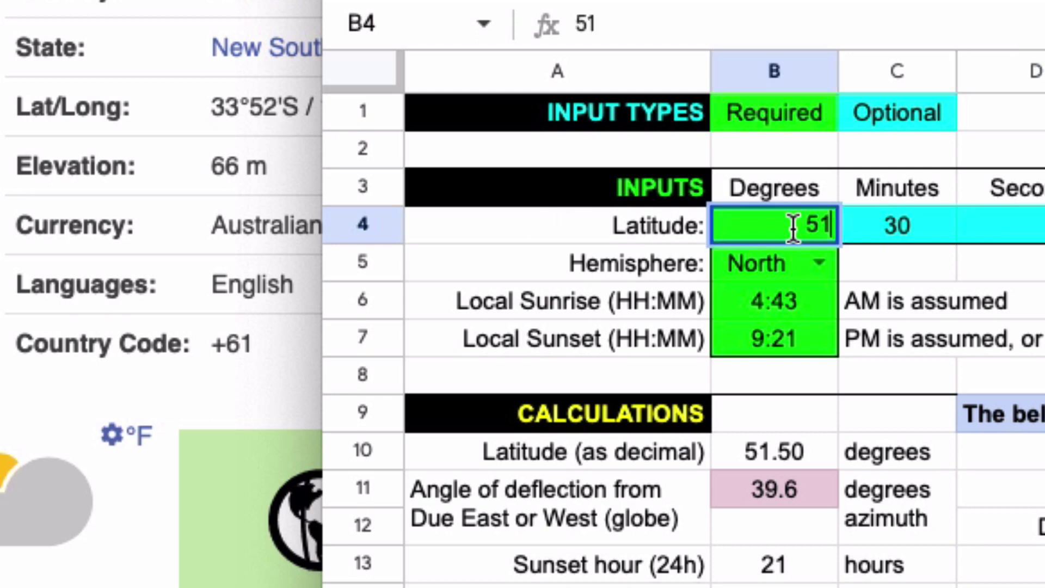
type("33")
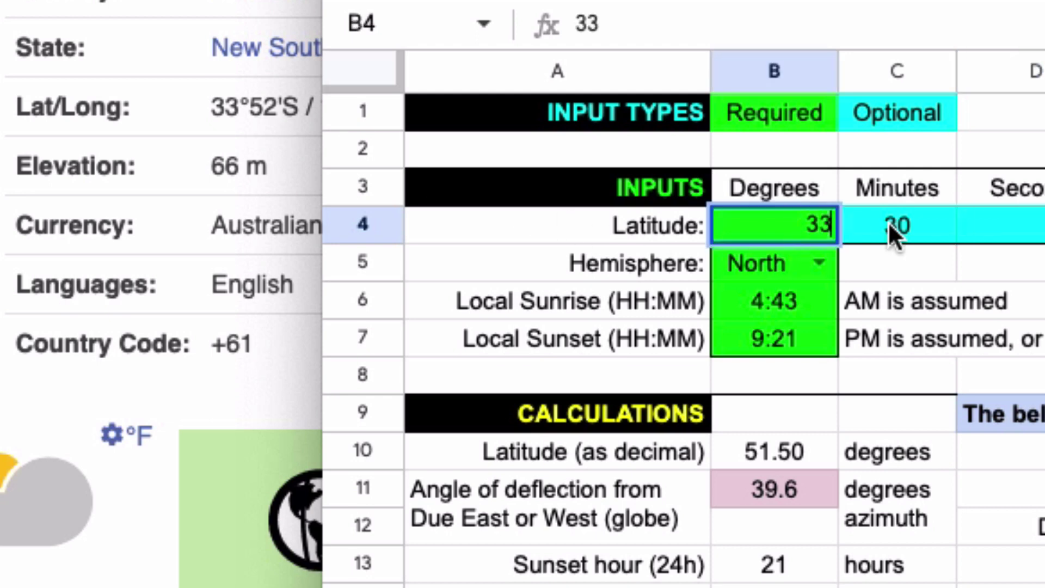
left_click(889, 222)
type("52")
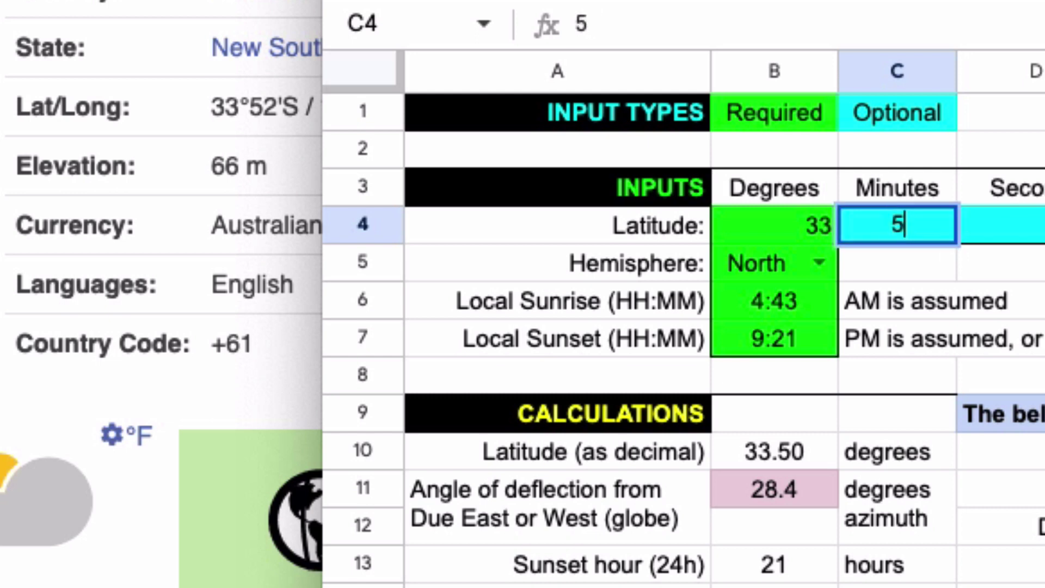
left_click(818, 261)
left_click(757, 352)
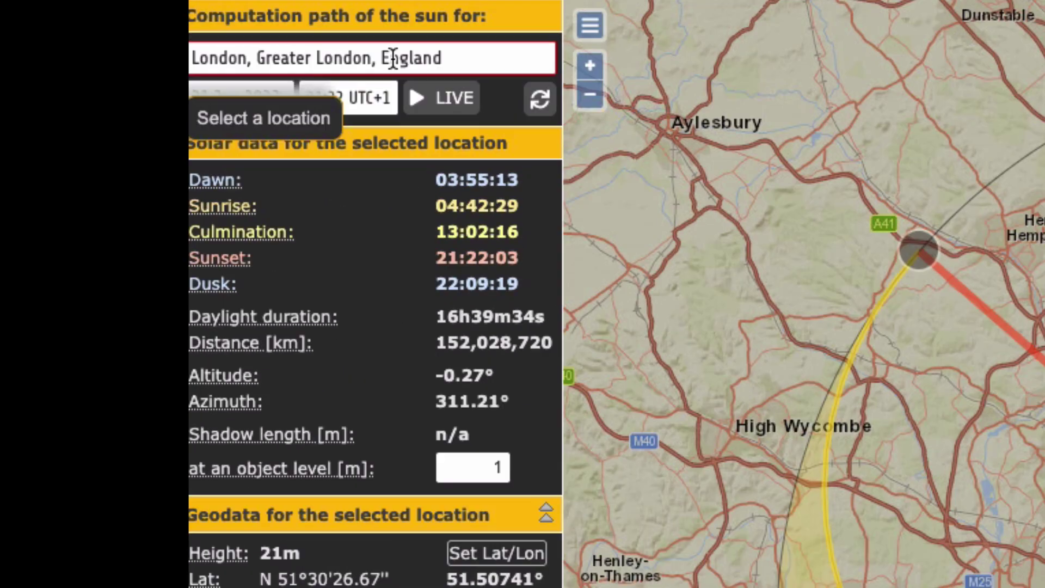
- Replace SunCalc's London location with Sydney, New South Wales, AUS
left_click(302, 342)
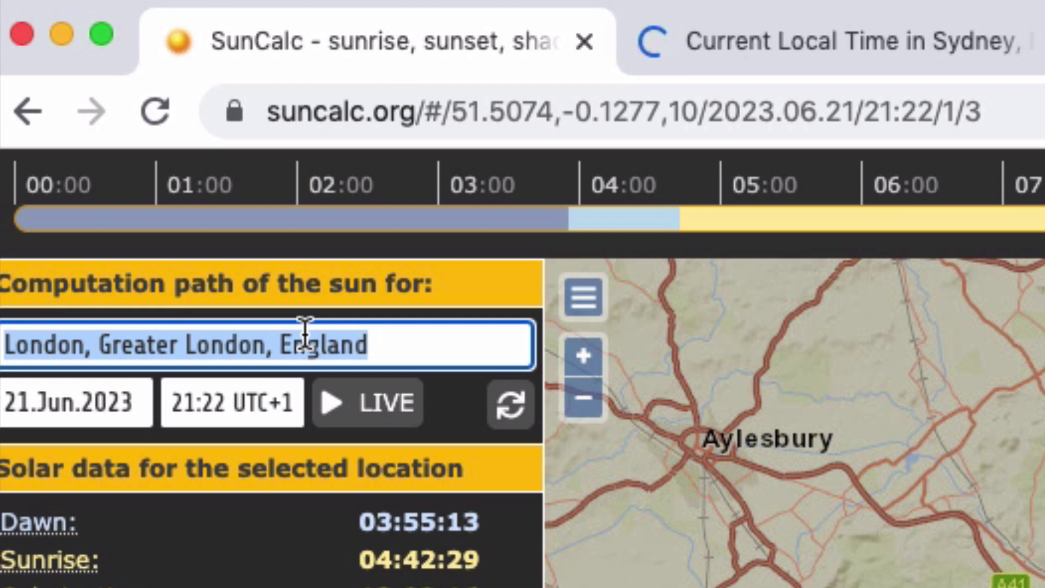
type("sydney")
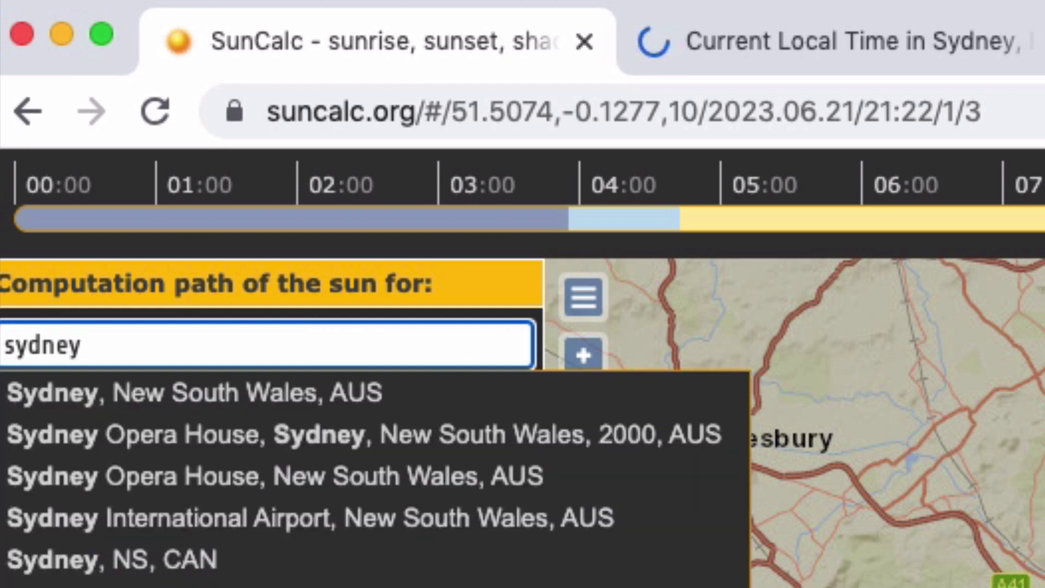
left_click(294, 401)
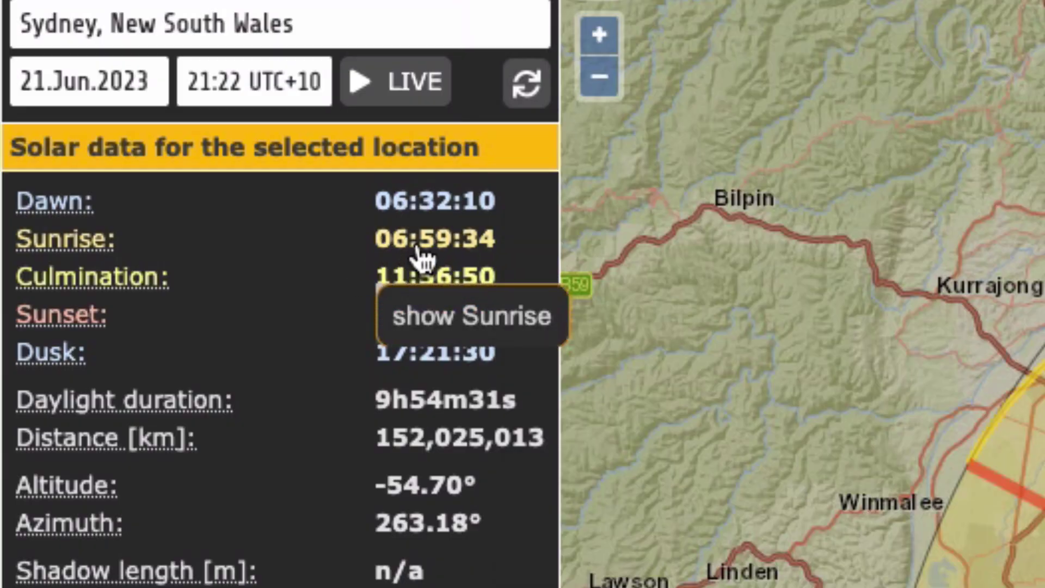
- Check Sydney's sun azimuth at sunrise (62.06°) and at sunset (297.95°)
left_click(422, 256)
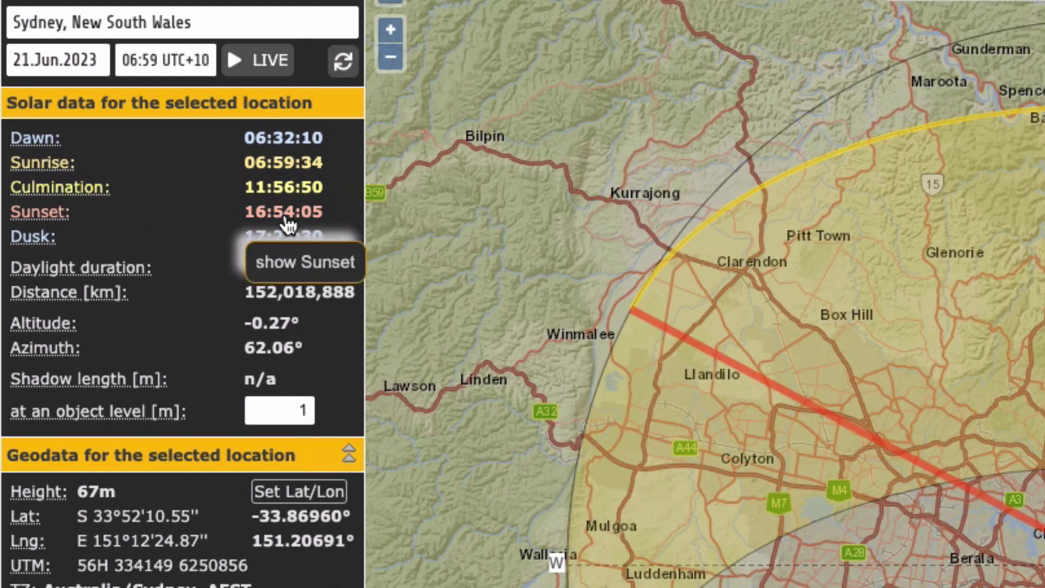
left_click(284, 215)
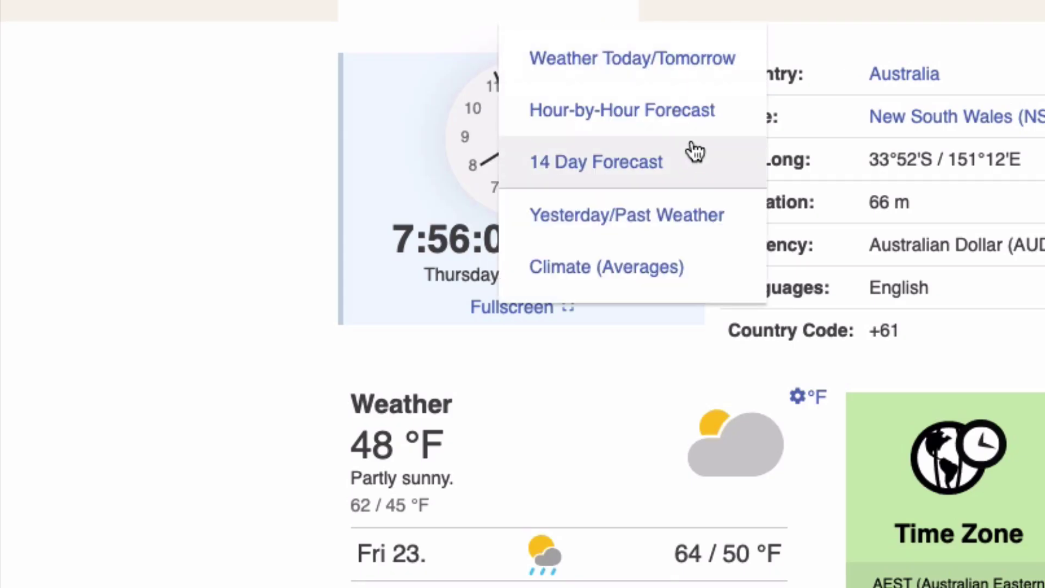
- Search timeanddate.com for 'phuket' and open the Phuket, Thailand page, latitude 7°53'N
mouse_move(708, 82)
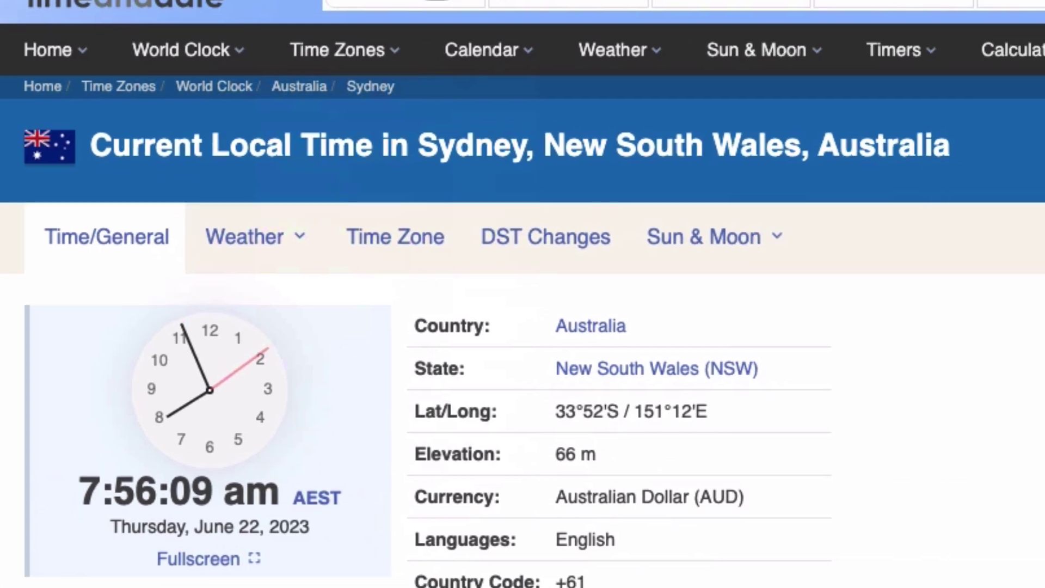
left_click(690, 117)
type("phuket")
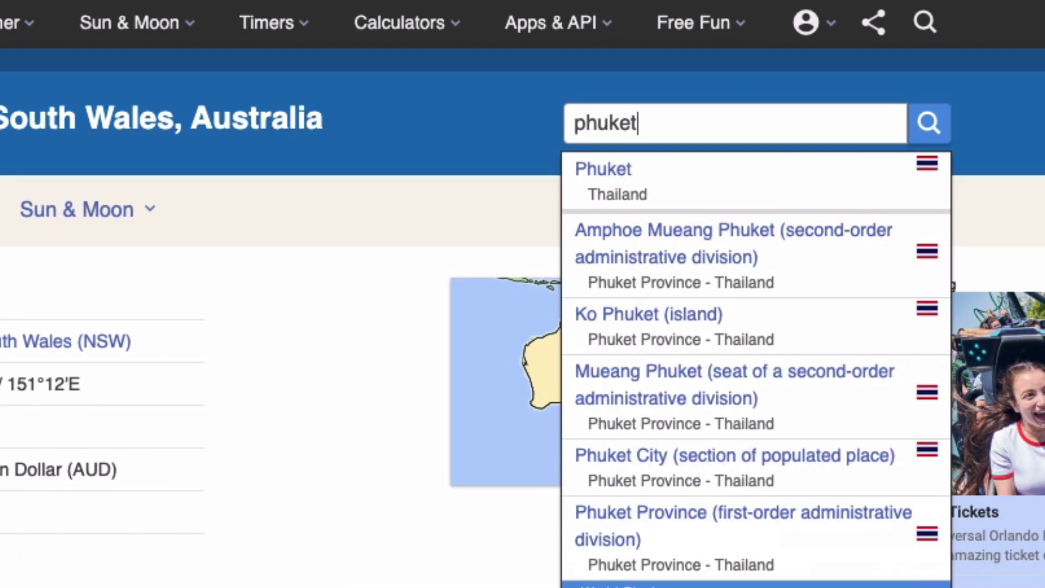
left_click(589, 175)
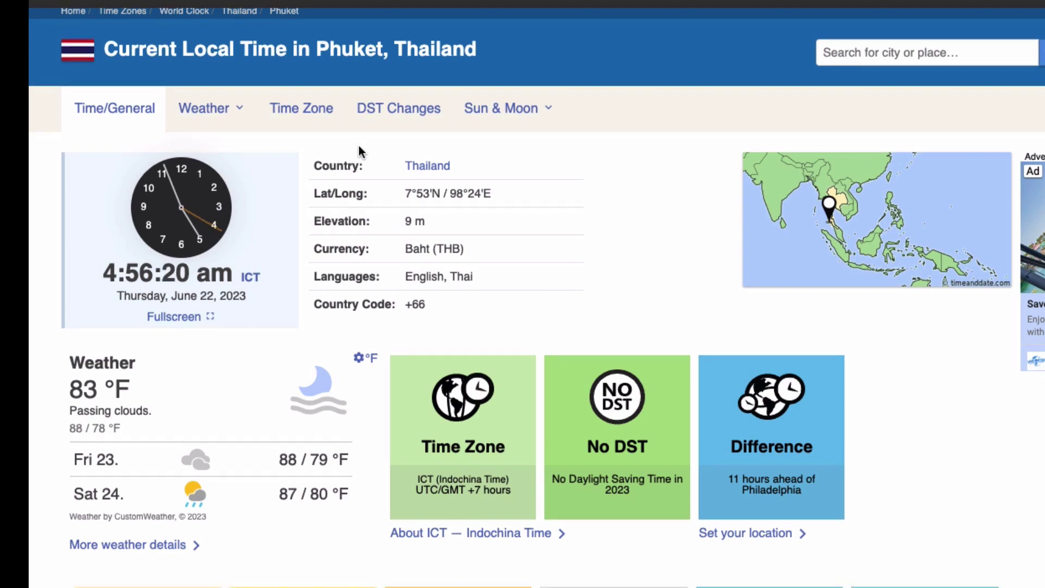
scroll(359, 145, "down", 3)
scroll(358, 145, "up", 1)
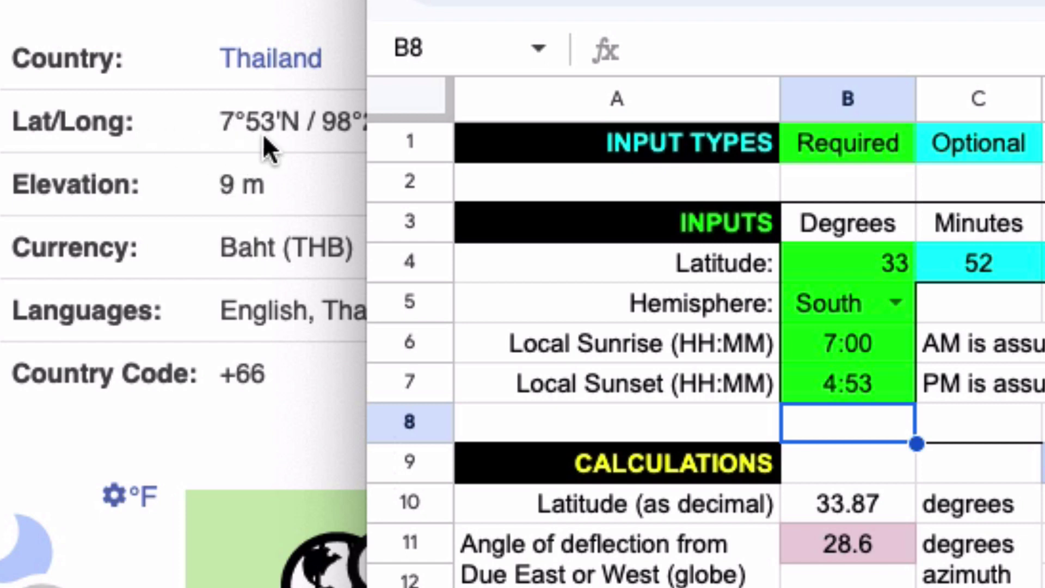
- Set the latitude to 7° 53' North in B4, C4 and the B5 dropdown
left_click(879, 278)
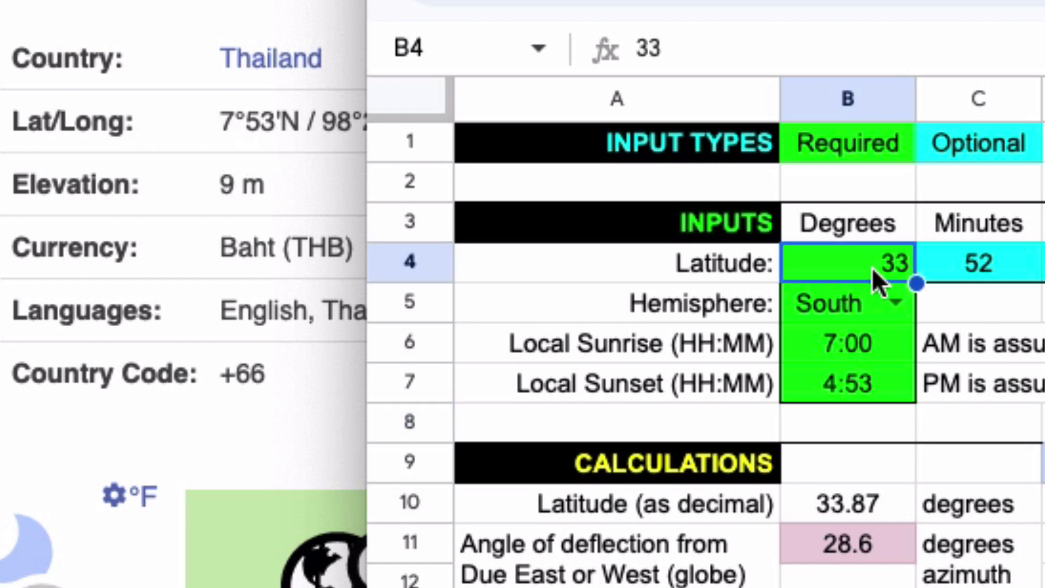
double_click(878, 275)
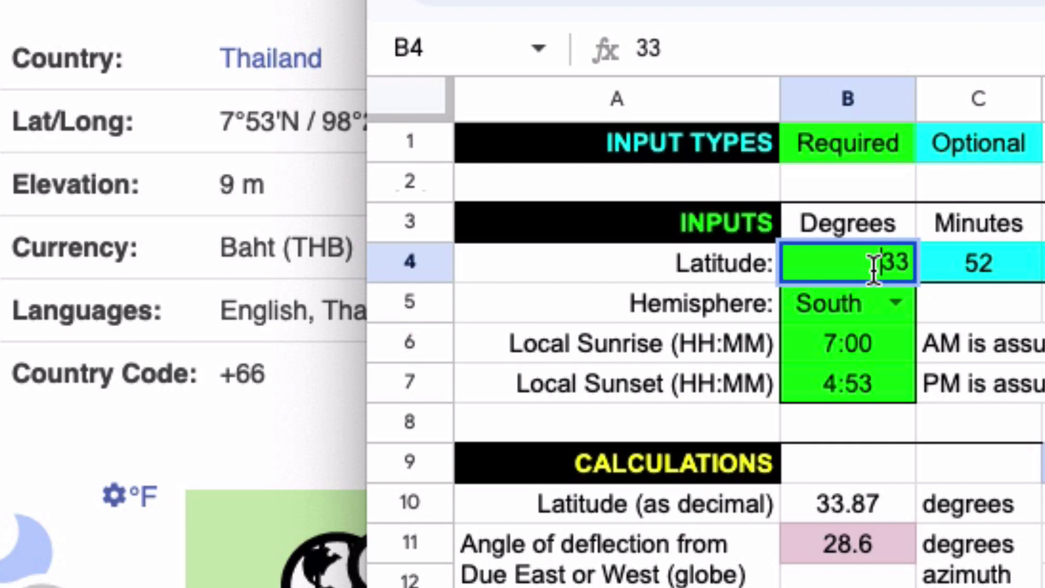
type("7")
key("Delete")
key("Delete")
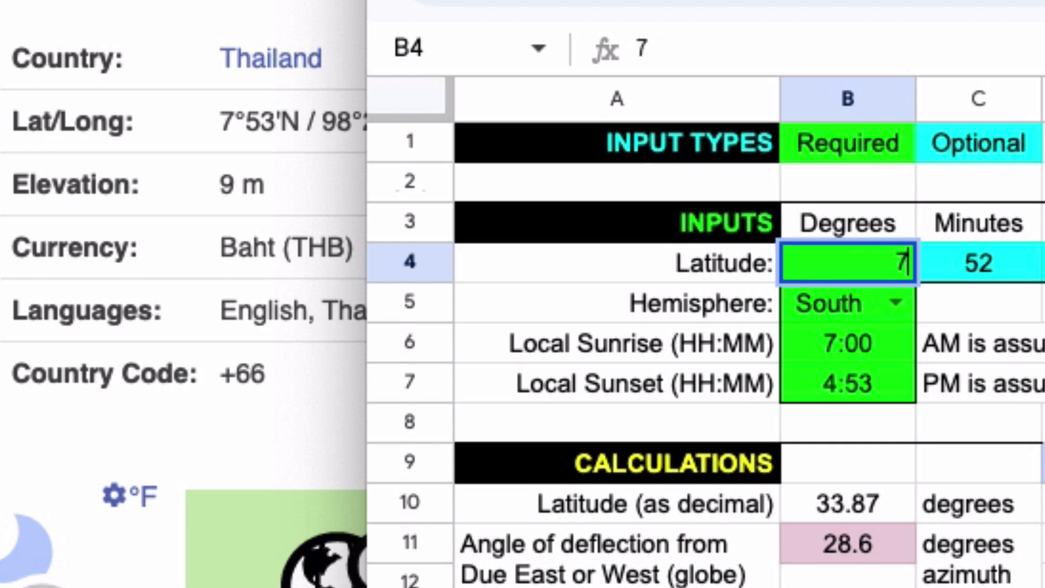
left_click(965, 261)
double_click(966, 262)
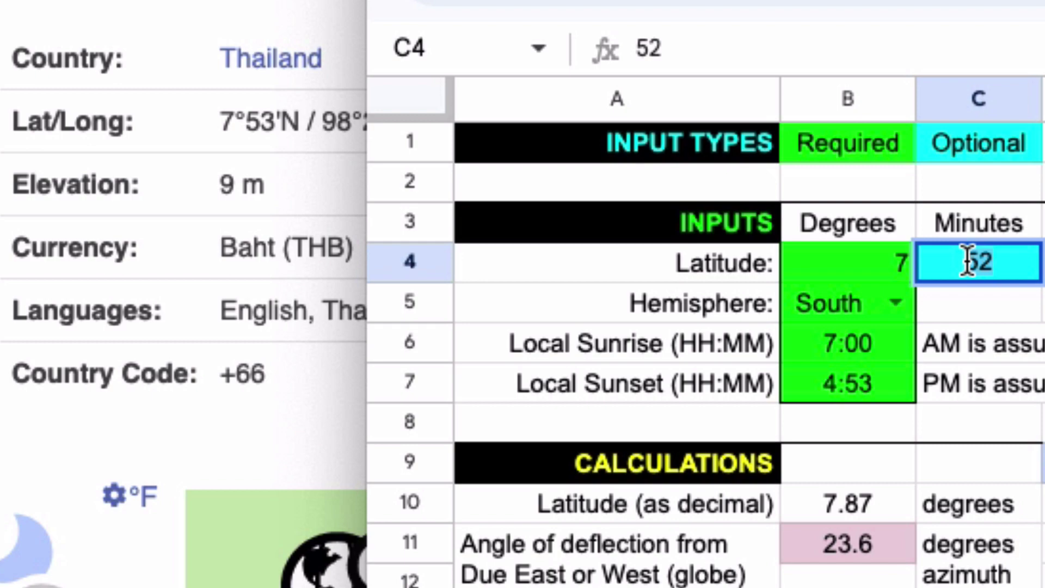
type("53")
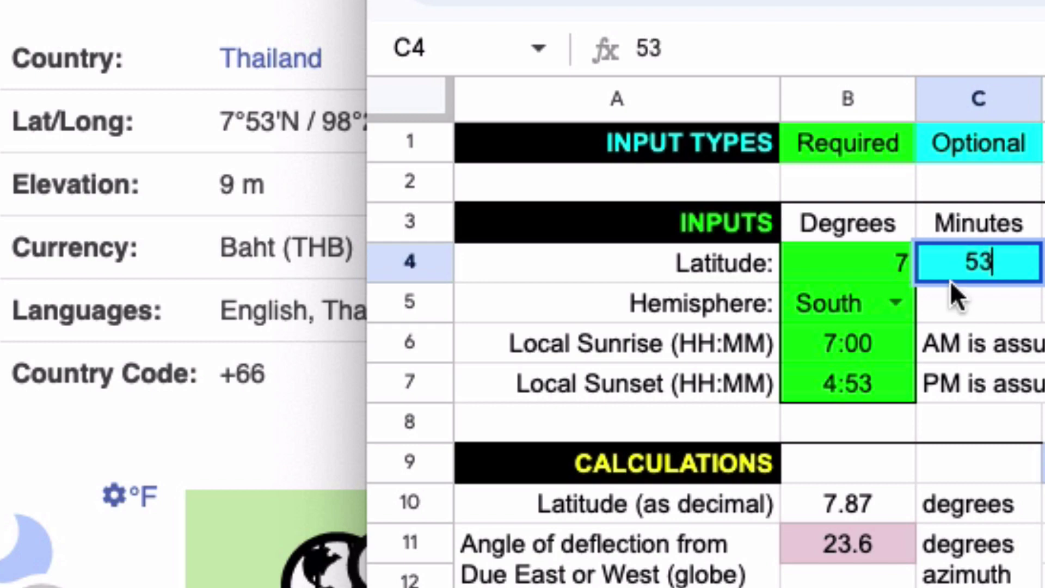
left_click(904, 303)
left_click(867, 357)
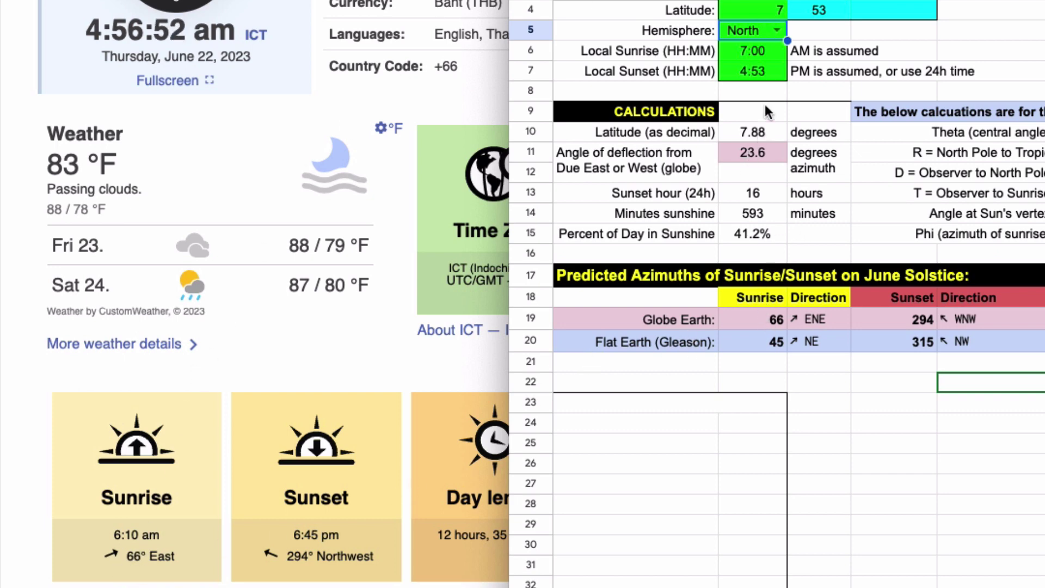
- Enter Phuket's local sunrise 6:10 and sunset 6:45
double_click(760, 50)
key("ctrl+a")
key("BackSpace")
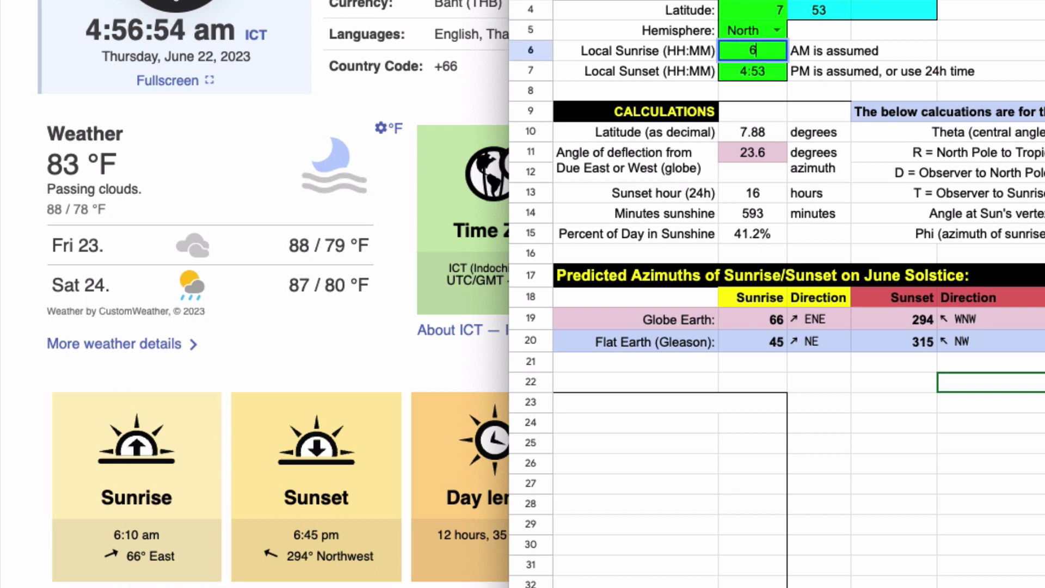
type("6:10")
key("Return")
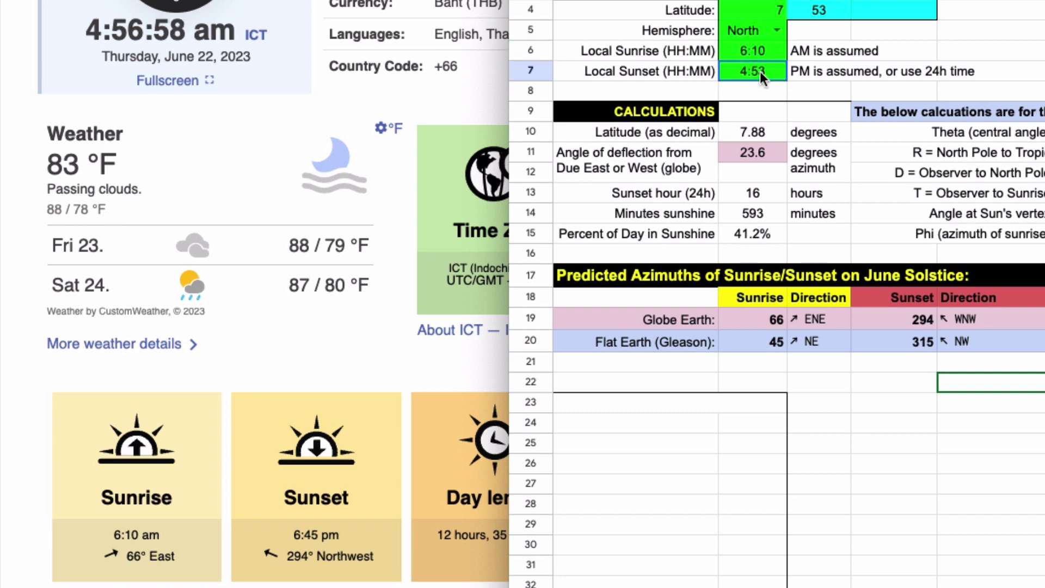
double_click(760, 71)
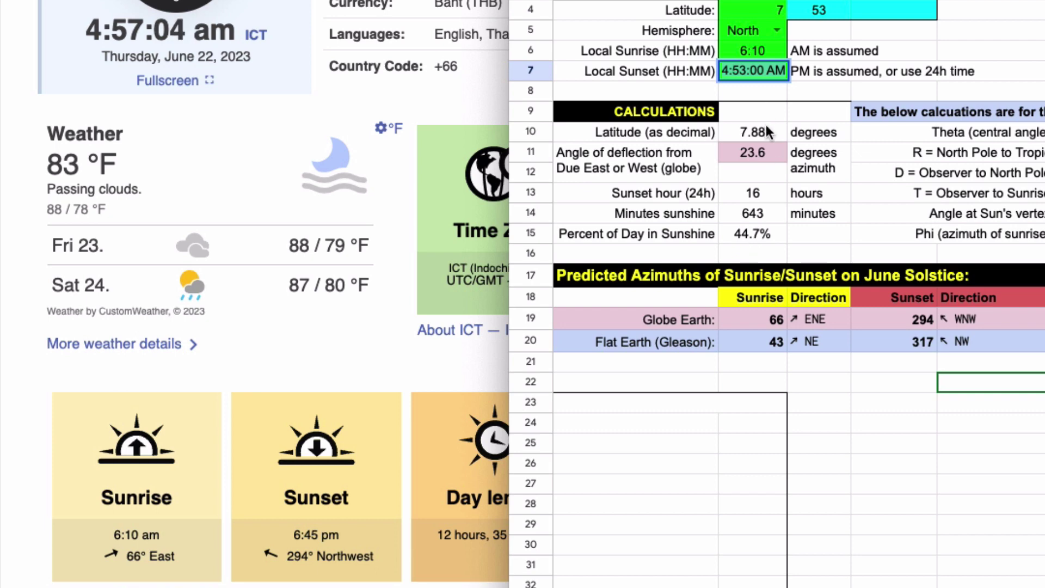
type("6:45")
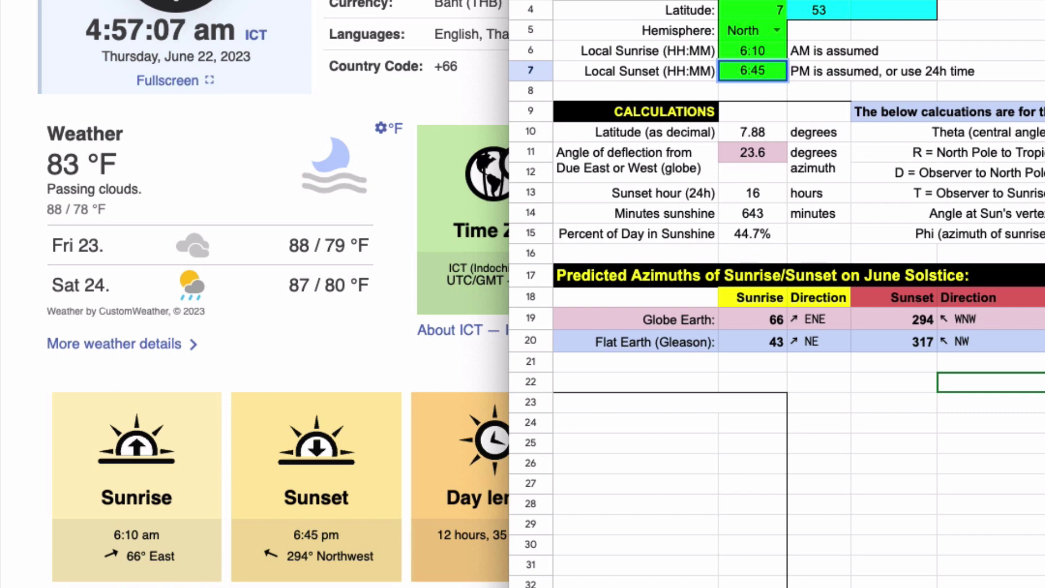
key("Return")
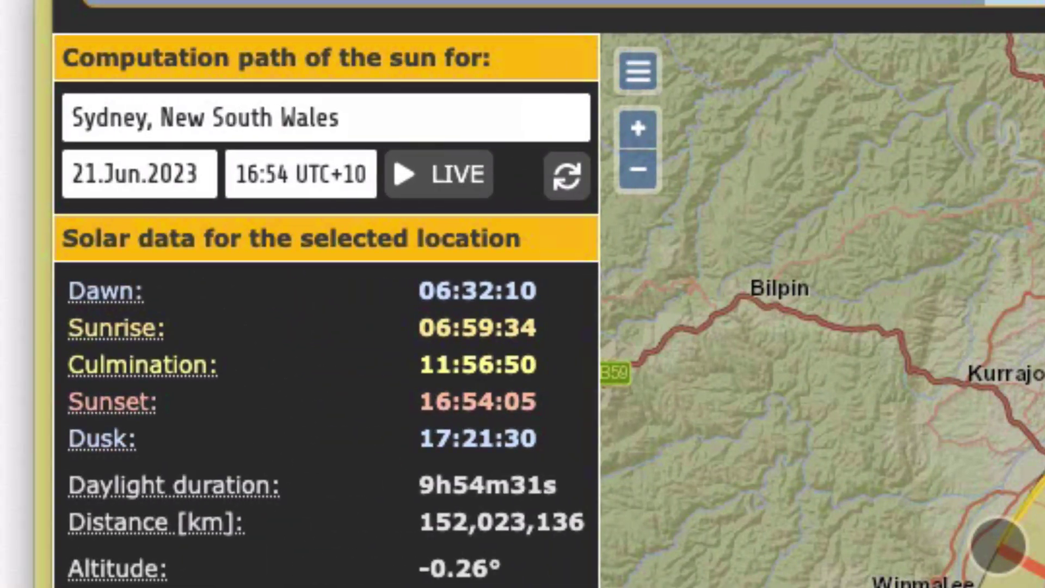
- Change the SunCalc location from Sydney to Phuket International Airport
left_click(366, 119)
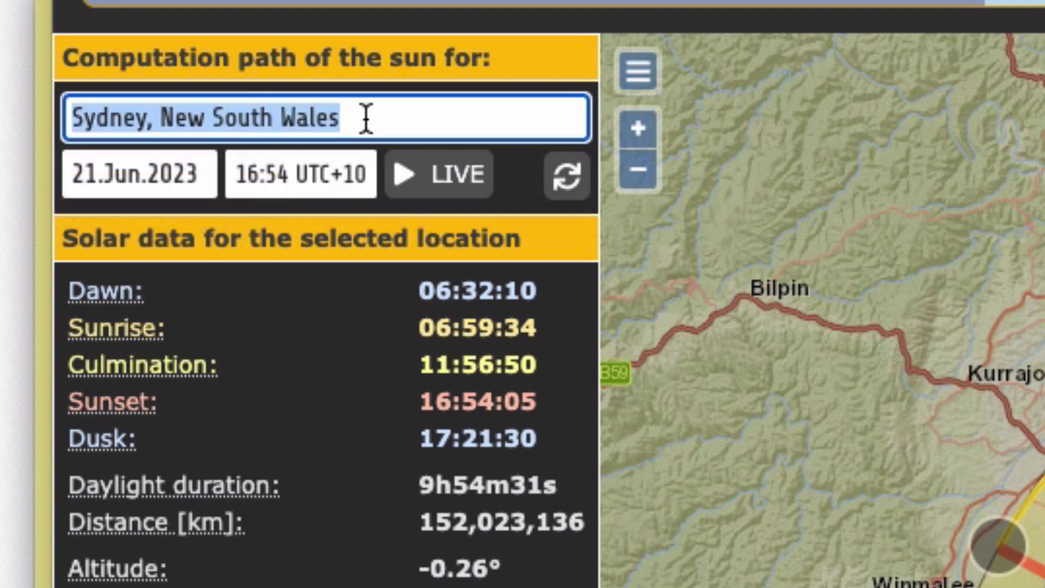
type("phuket")
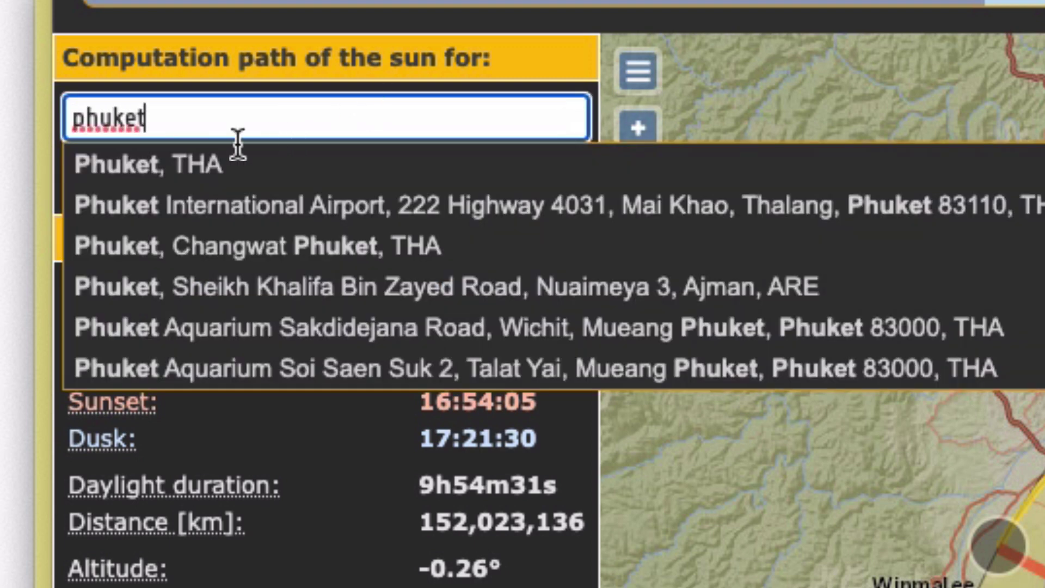
left_click(199, 199)
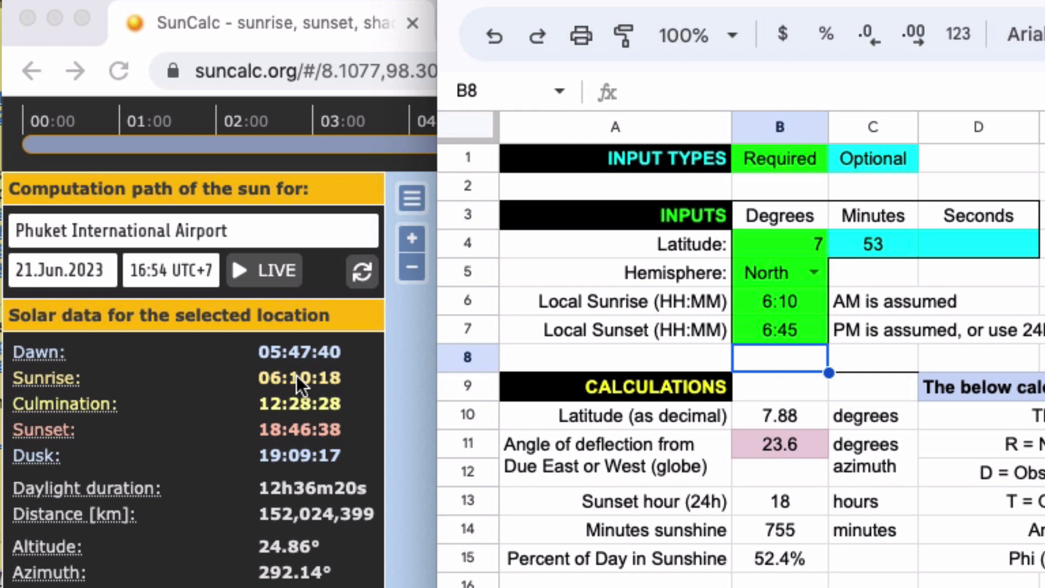
- Compare SunCalc's sunrise and sunset azimuths, 66.17° and 293.83°, with the spreadsheet's 66/294
left_click(296, 376)
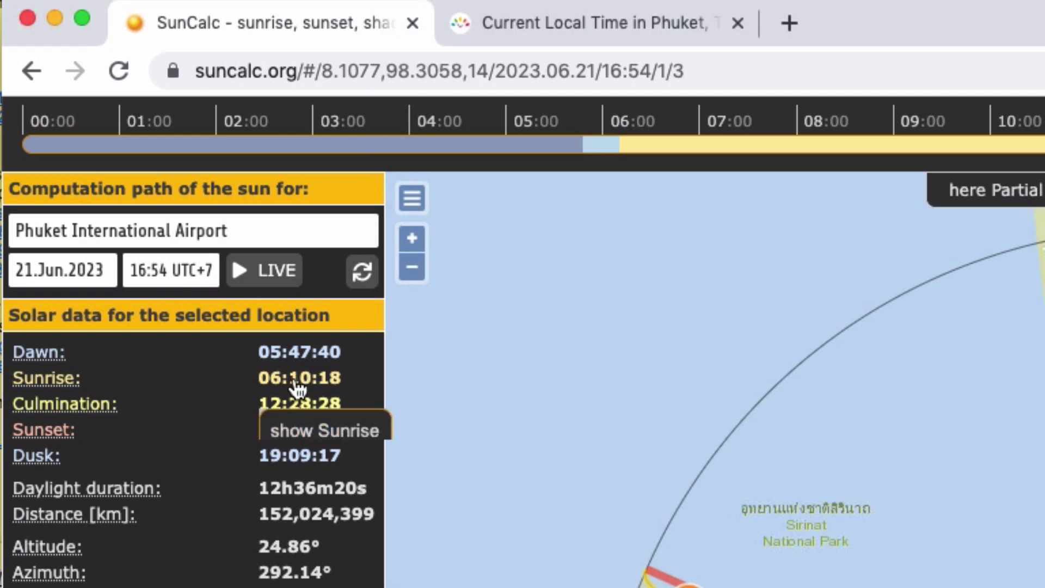
left_click(297, 381)
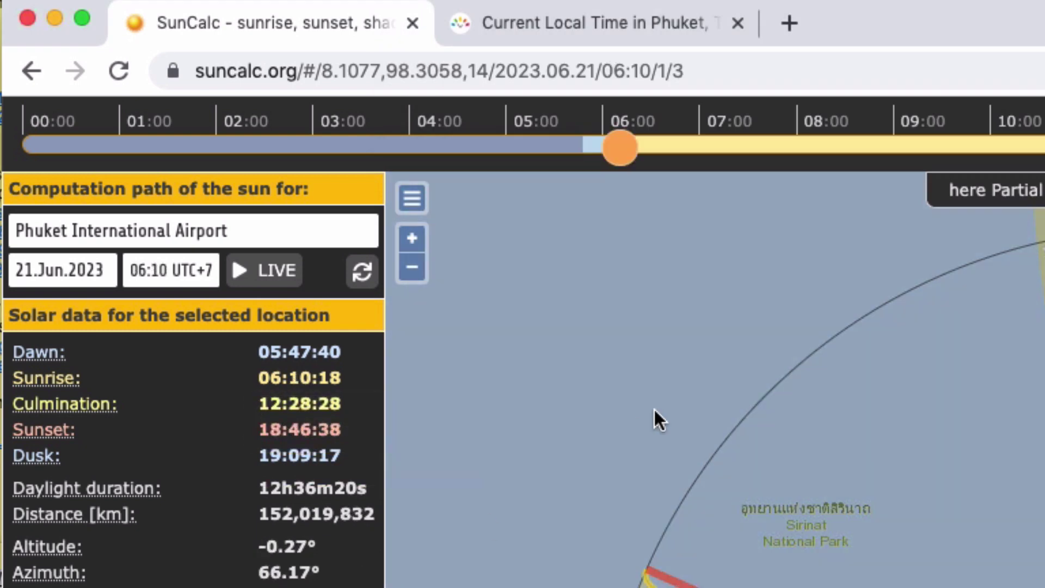
key("super+Tab")
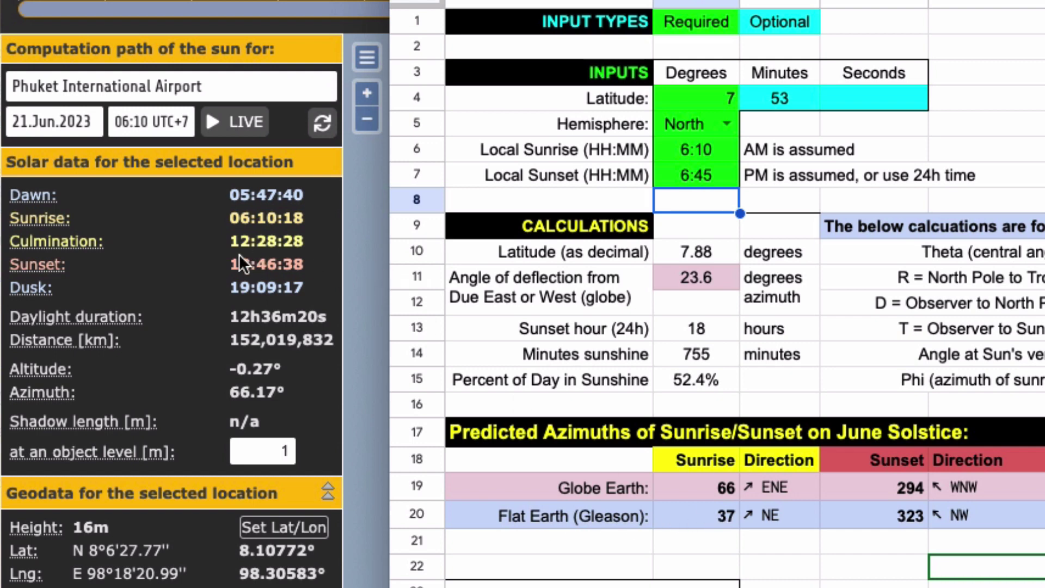
key("super+Tab")
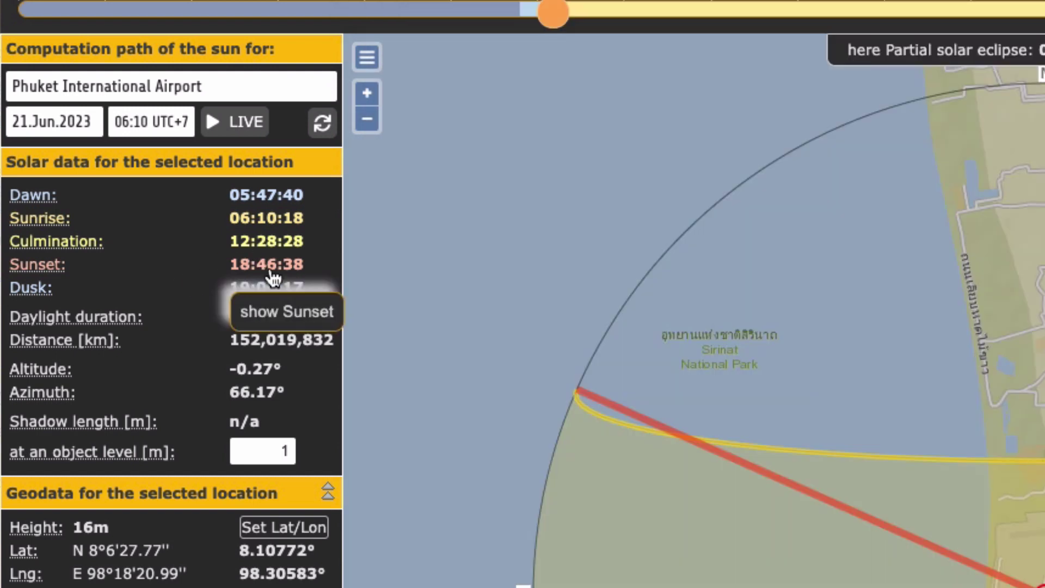
left_click(274, 278)
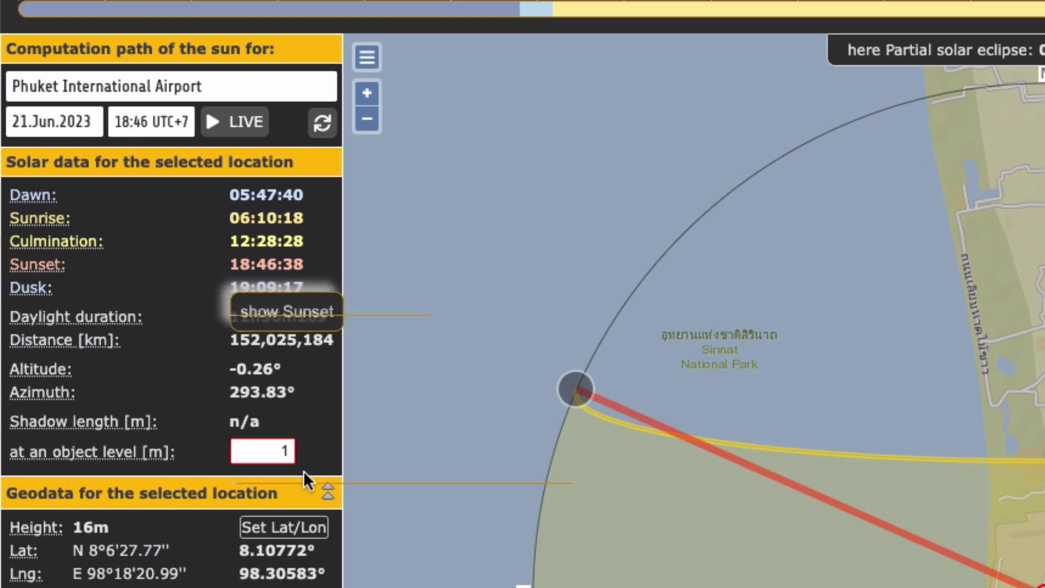